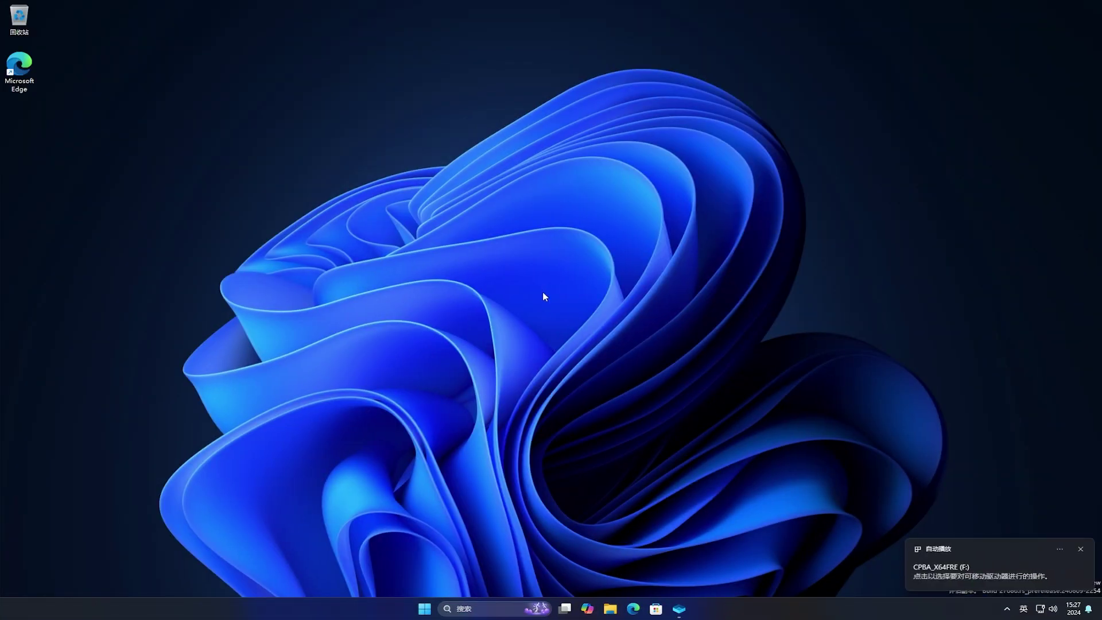
From This PC in File Explorer, open the format options for drive CPBA_X64FRE (F:), then cancel without formatting
{"action": "left_click", "coordinate": [610, 608]}
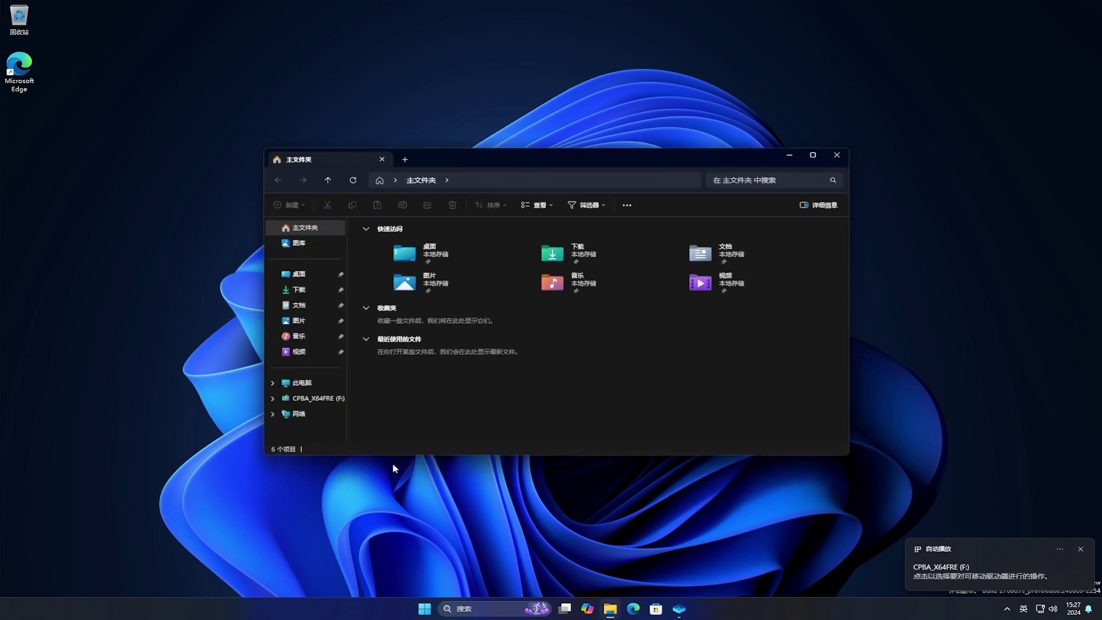
{"action": "left_click", "coordinate": [303, 383]}
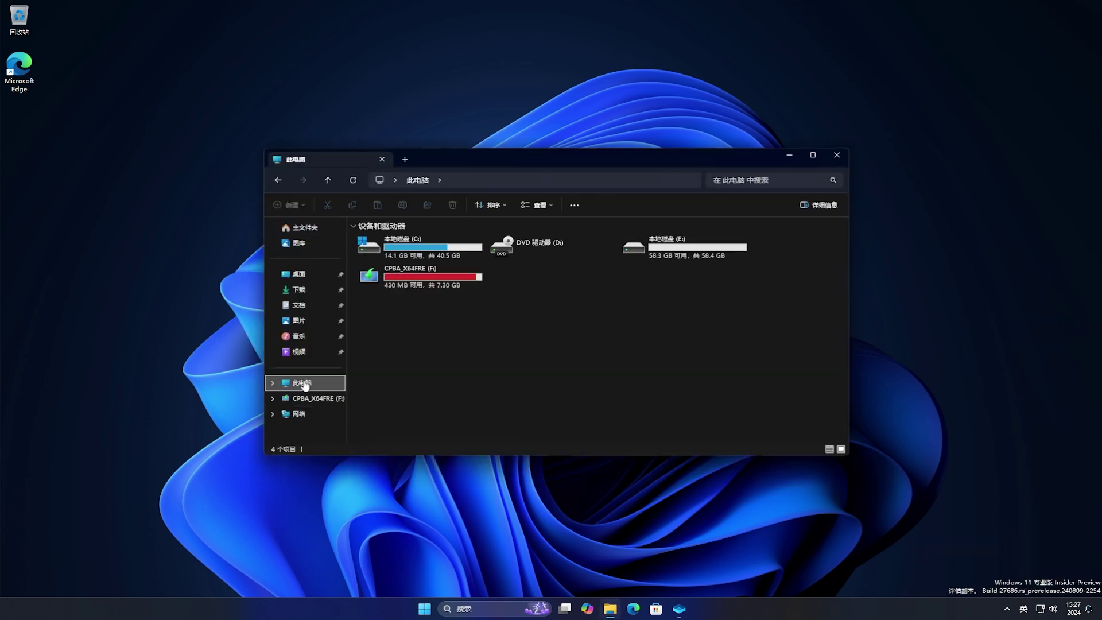
{"action": "right_click", "coordinate": [417, 281]}
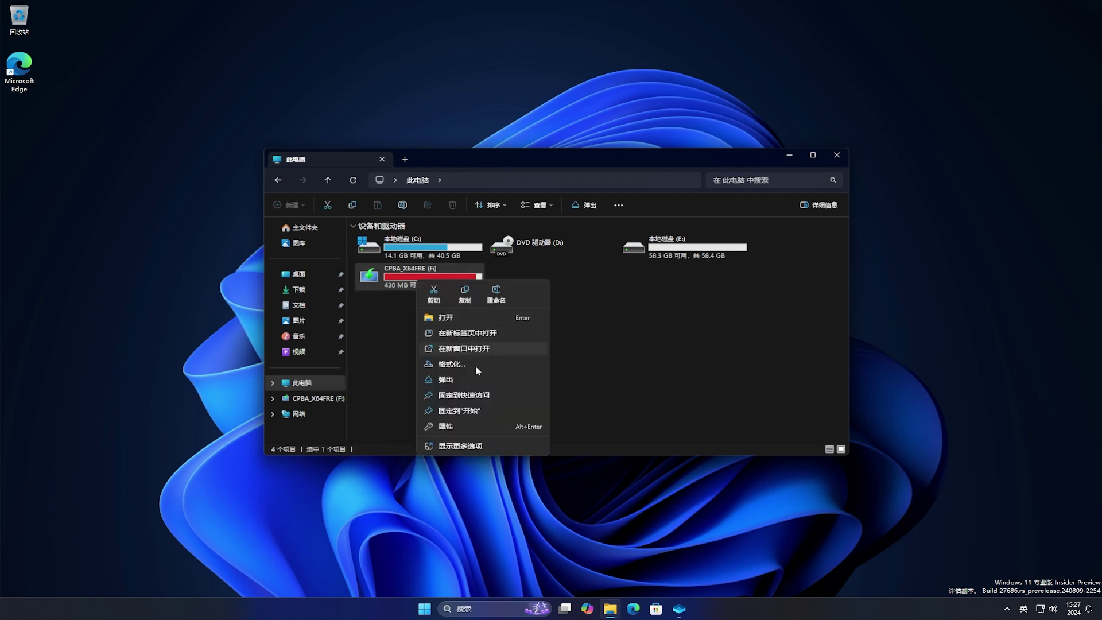
{"action": "left_click", "coordinate": [488, 366]}
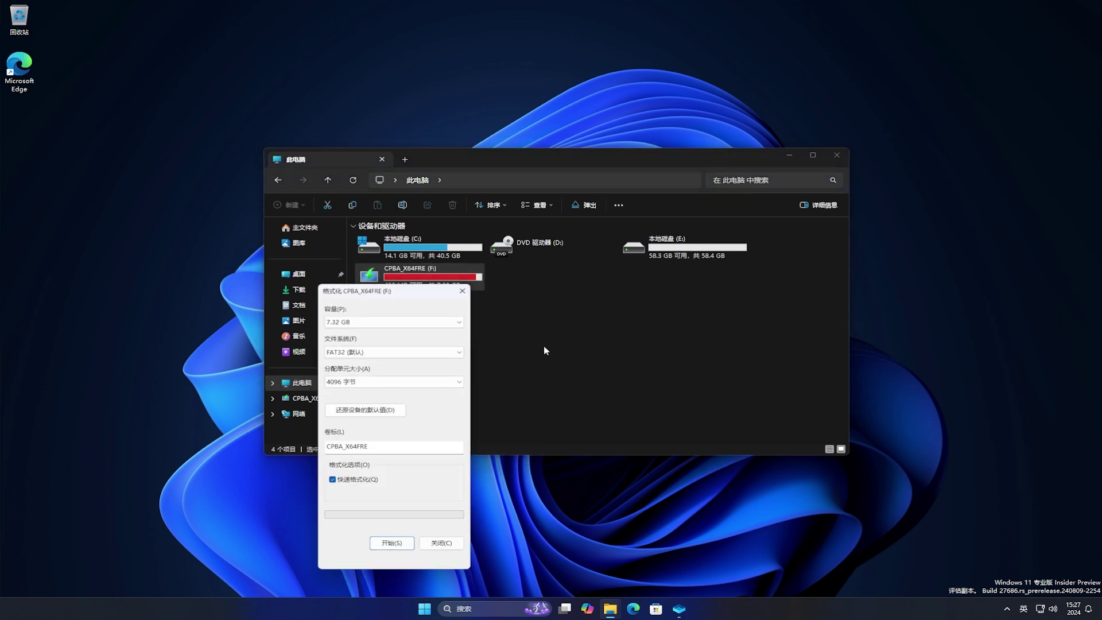
{"action": "left_click", "coordinate": [790, 155]}
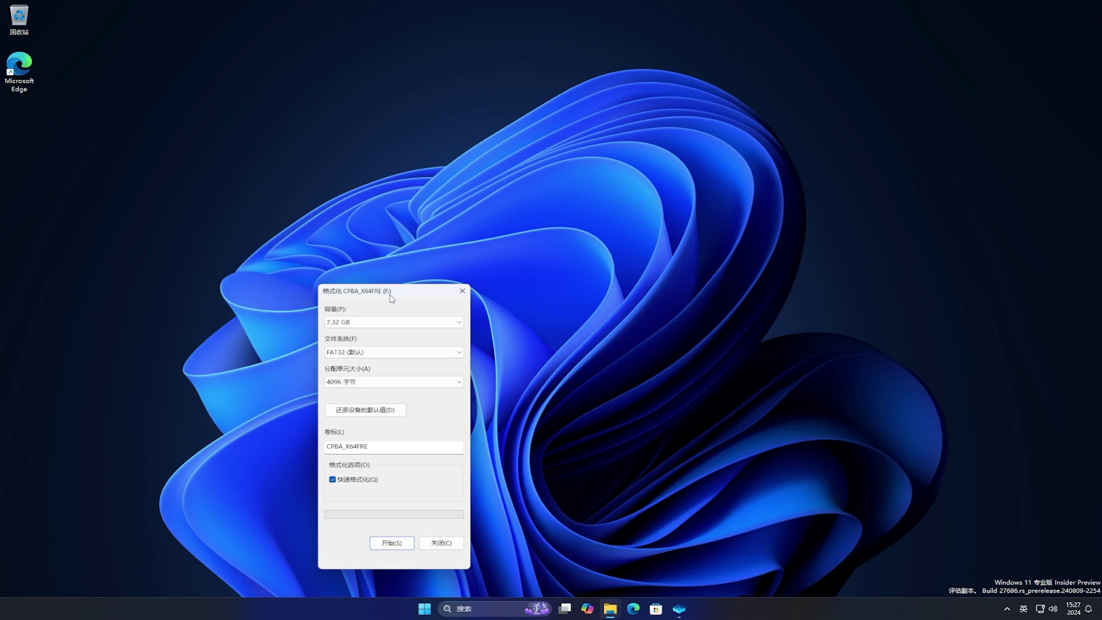
{"action": "left_click_drag", "start_coordinate": [397, 290], "coordinate": [593, 172]}
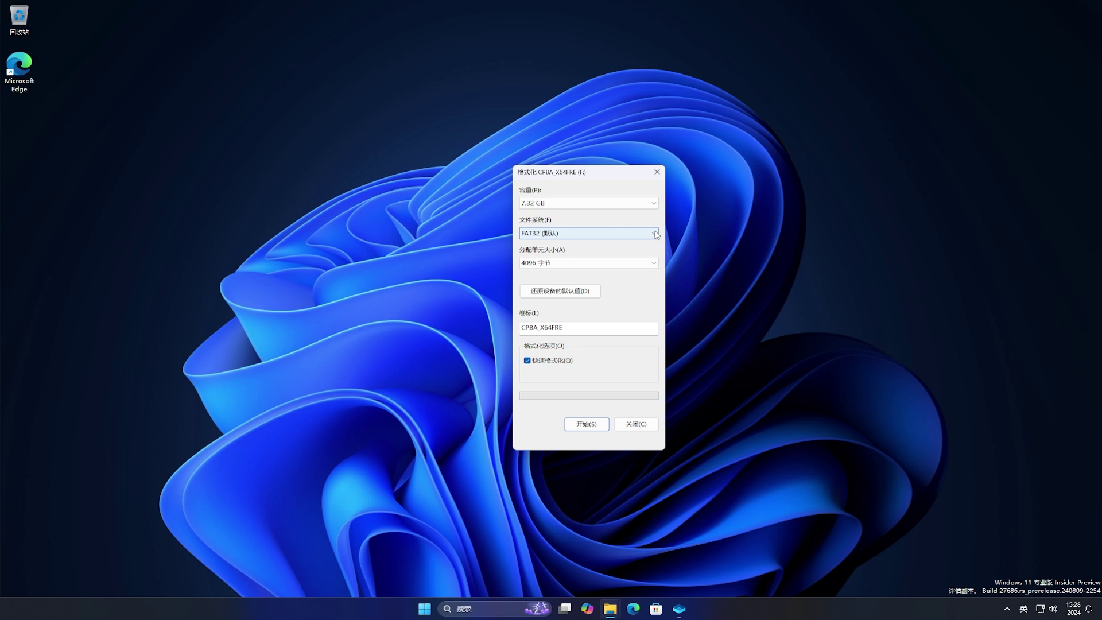
{"action": "left_click", "coordinate": [636, 425]}
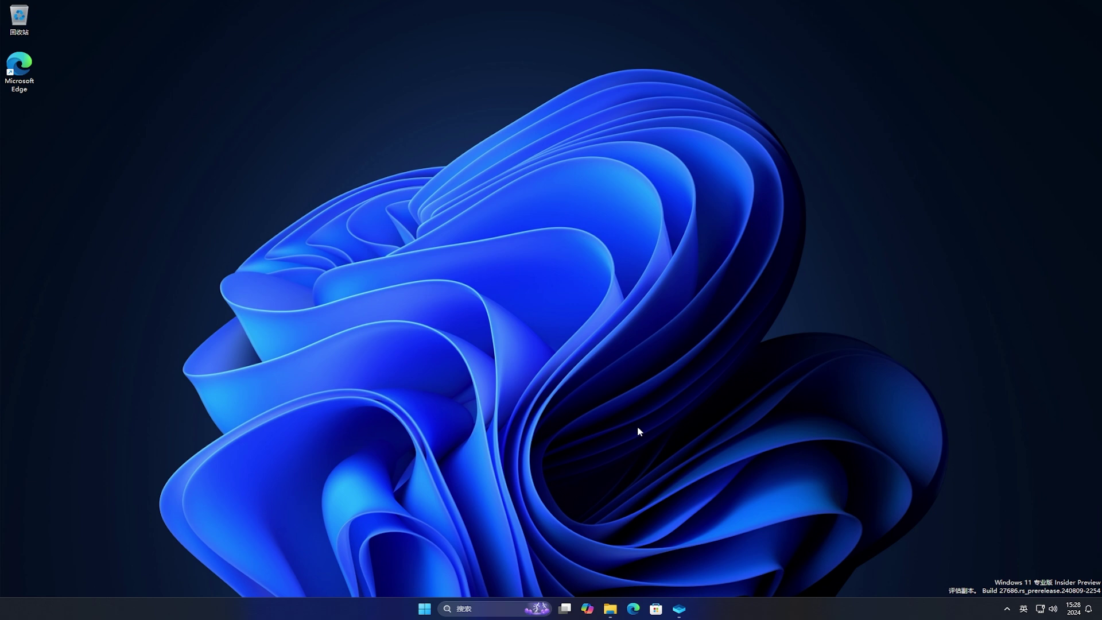
Launch Notepad with the 看看第二行的光标颜色 note, place the caret on lines 1 and 3, minimize it, and show Start
{"action": "left_click", "coordinate": [426, 608]}
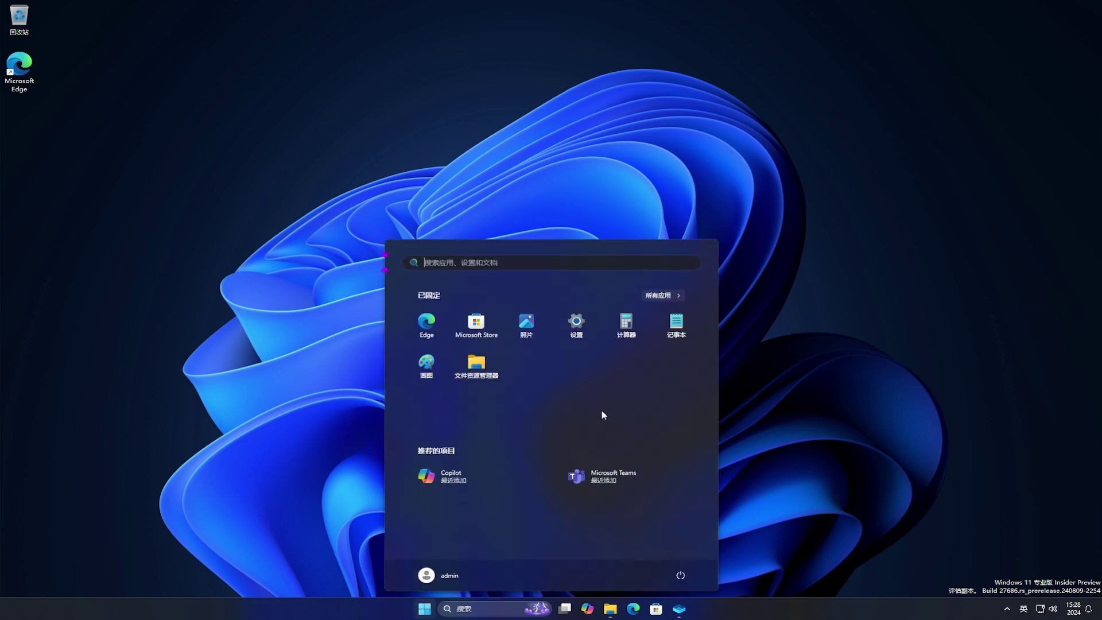
{"action": "left_click", "coordinate": [678, 336]}
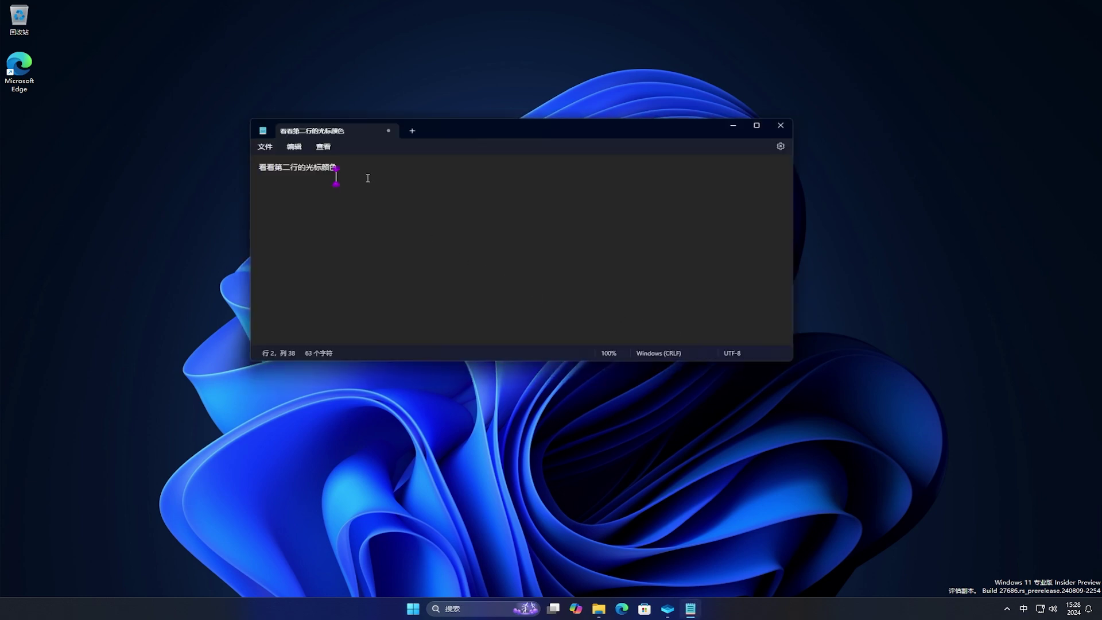
{"action": "left_click", "coordinate": [366, 166]}
{"action": "left_click", "coordinate": [260, 188]}
{"action": "left_click", "coordinate": [733, 126]}
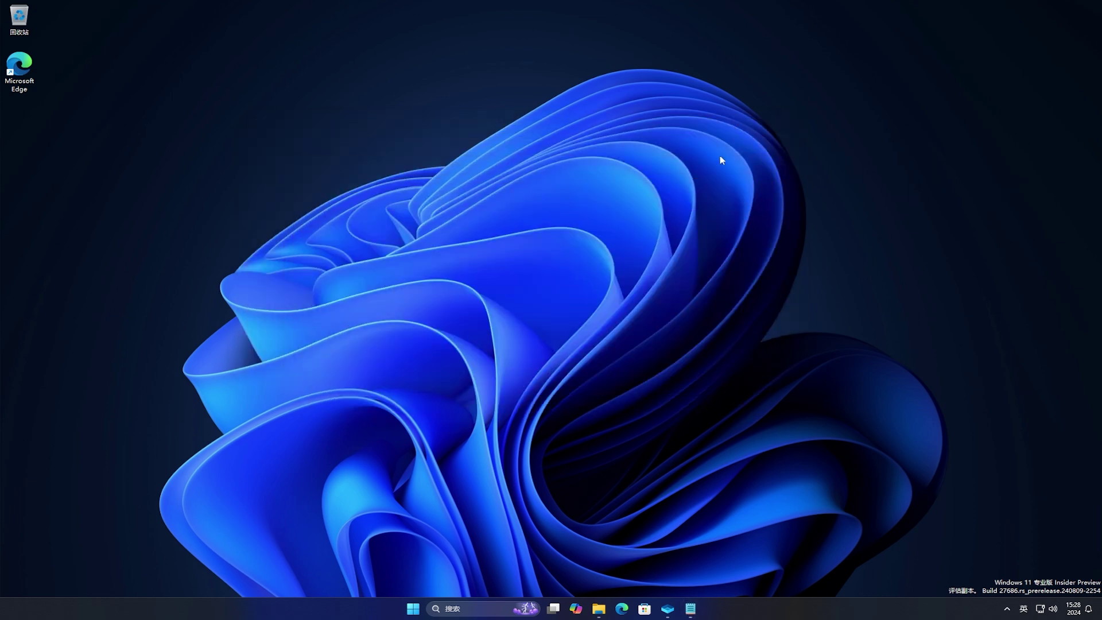
{"action": "left_click", "coordinate": [416, 610]}
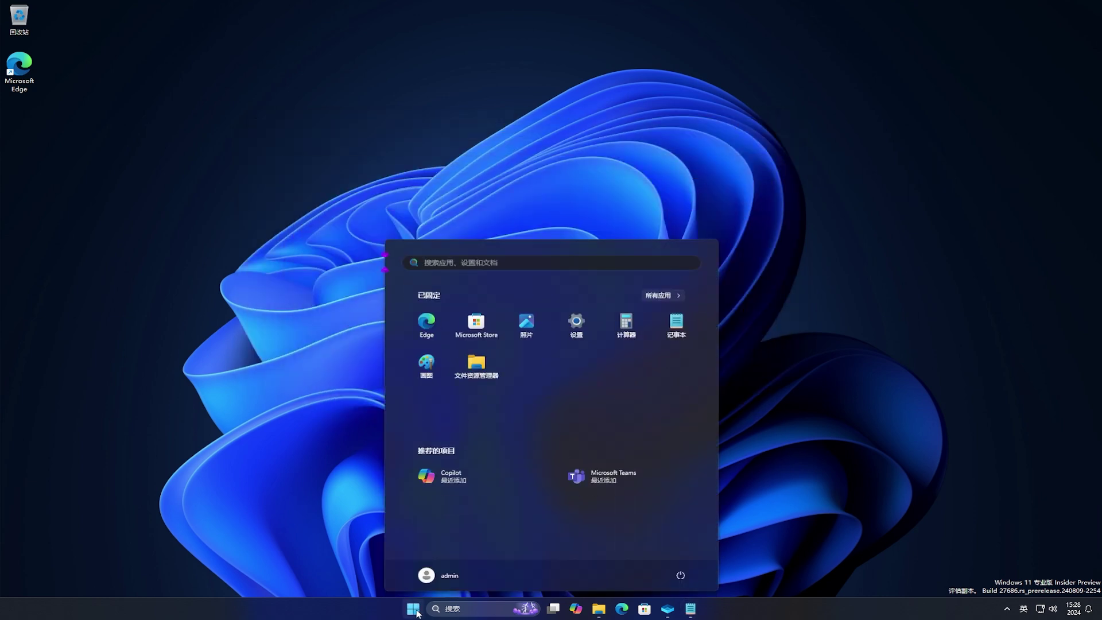
Go to Accessibility › Text cursor in Settings, leaving the text cursor indicator switched on
{"action": "left_click", "coordinate": [576, 322]}
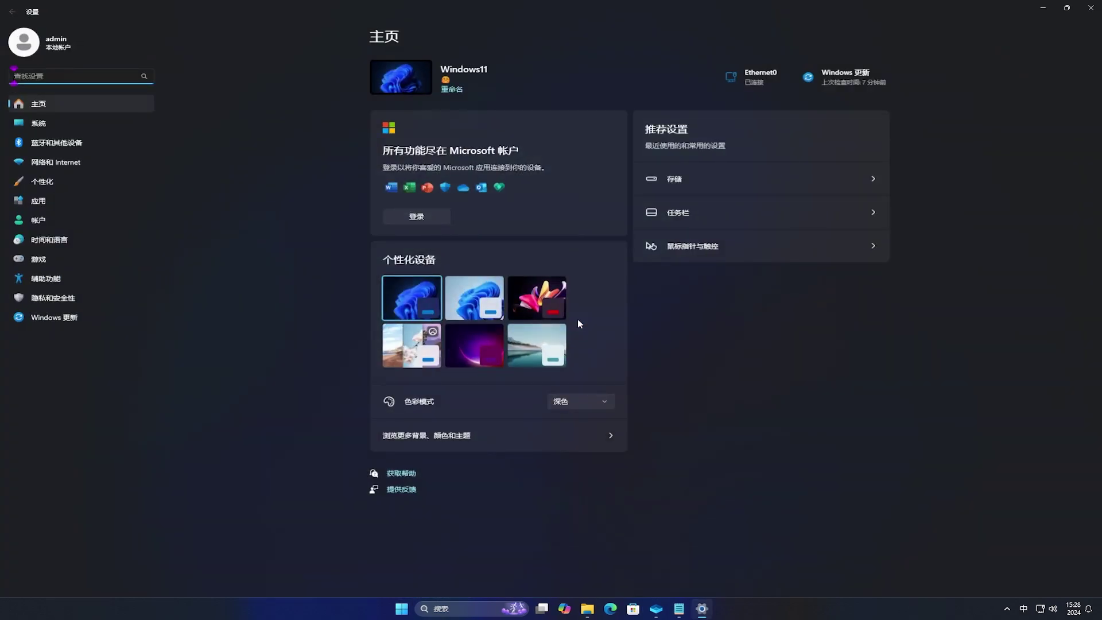
{"action": "left_click", "coordinate": [44, 279]}
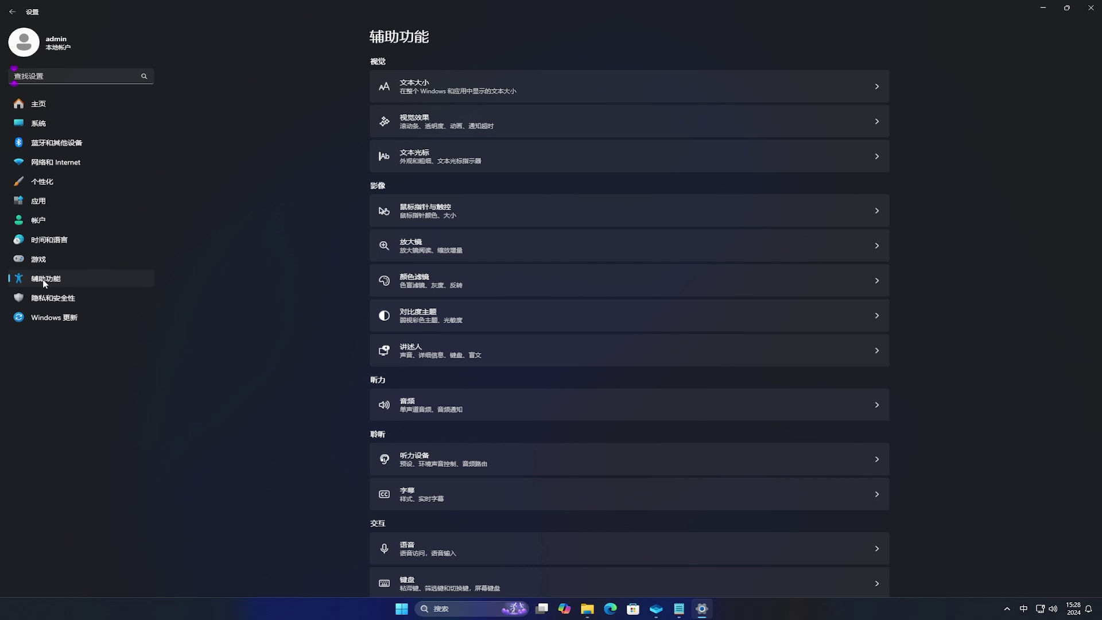
{"action": "left_click", "coordinate": [491, 154]}
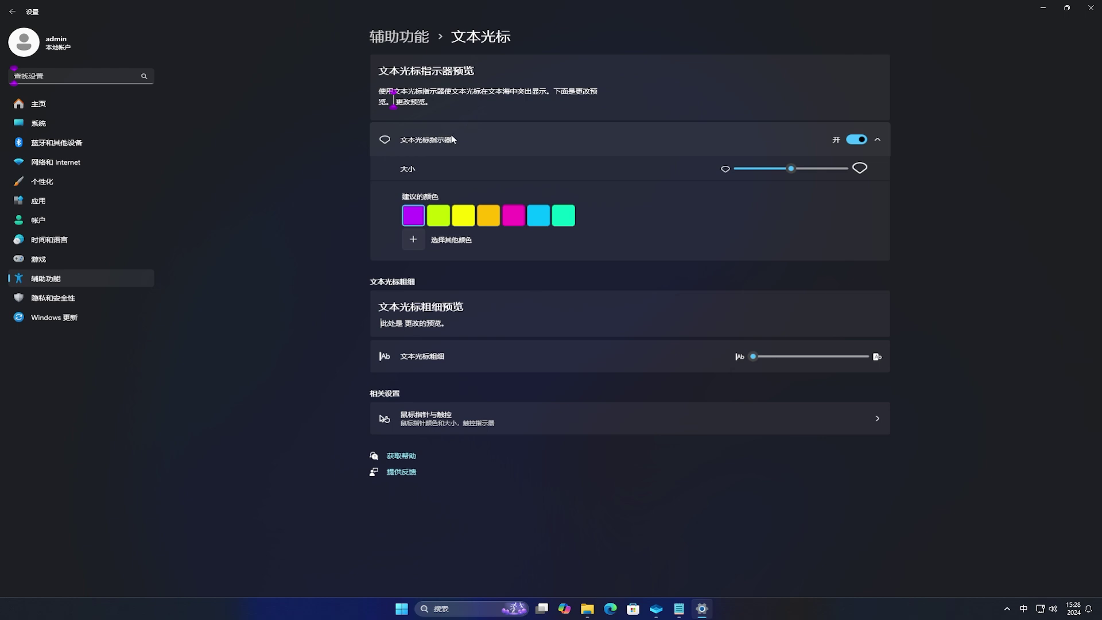
{"action": "left_click", "coordinate": [854, 140]}
{"action": "left_click", "coordinate": [855, 141]}
Make the text cursor indicator yellow at size 4, and set cursor thickness to 3
{"action": "left_click", "coordinate": [766, 170]}
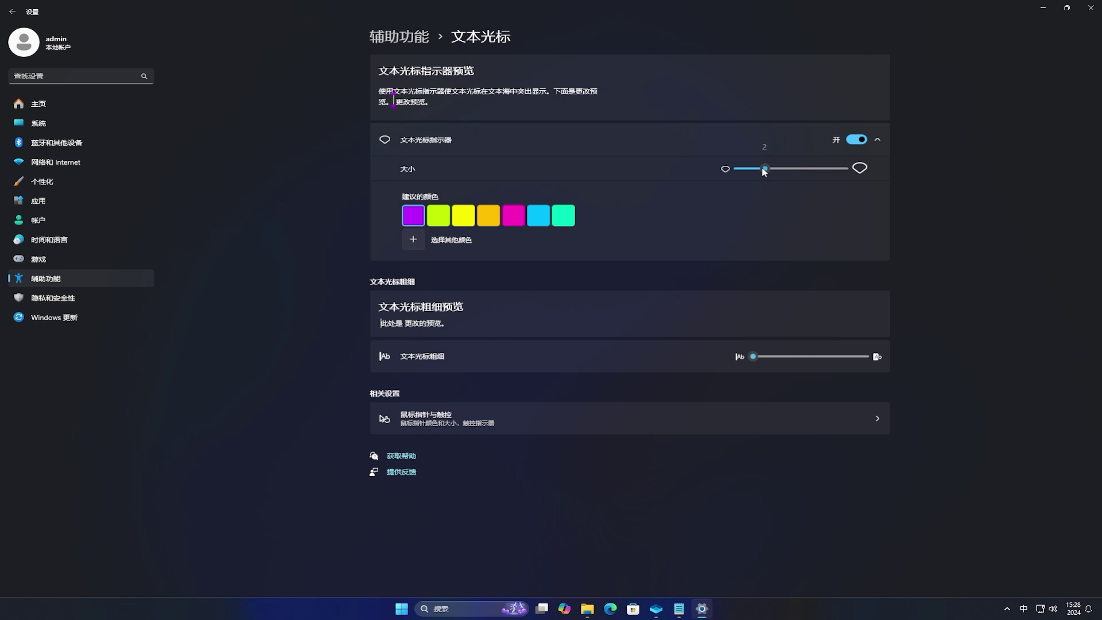
{"action": "left_click_drag", "start_coordinate": [764, 172], "coordinate": [757, 173]}
{"action": "left_click", "coordinate": [459, 218]}
{"action": "left_click", "coordinate": [493, 218]}
{"action": "left_click", "coordinate": [462, 217]}
{"action": "left_click_drag", "start_coordinate": [739, 169], "coordinate": [794, 175]}
{"action": "left_click_drag", "start_coordinate": [753, 356], "coordinate": [762, 362]}
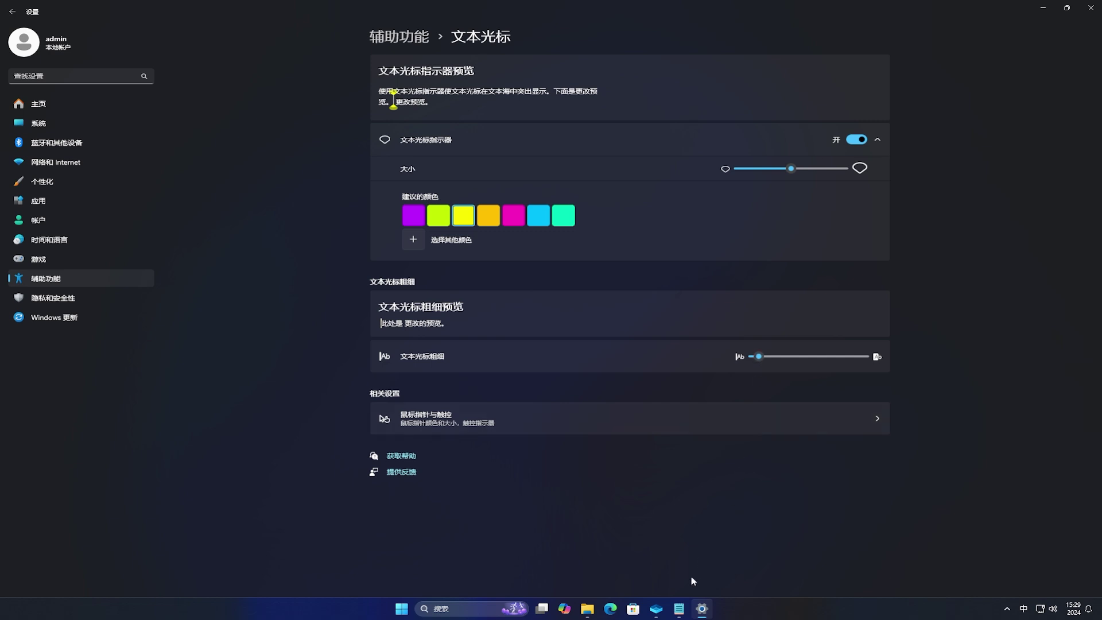
Restore Notepad and enter 这个颜色好看吗? with pinyin below the note, after blank lines
{"action": "left_click", "coordinate": [679, 609]}
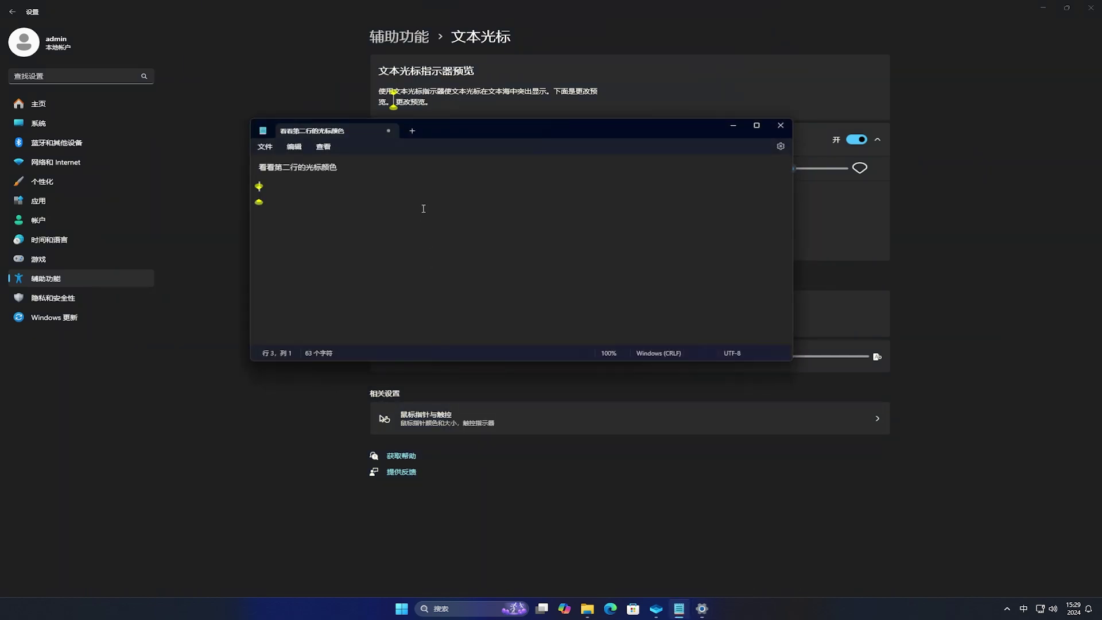
{"action": "key", "text": "Return"}
{"action": "key", "text": "Return"}
{"action": "type", "text": "zhegeyanse"}
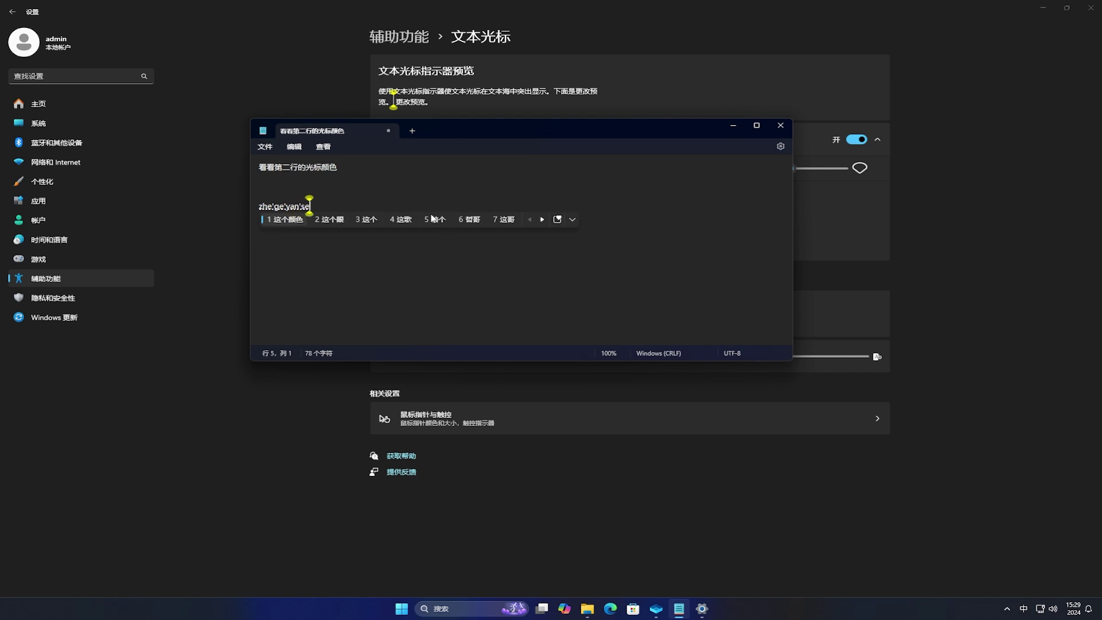
{"action": "key", "text": "space"}
{"action": "type", "text": "haokanma"}
{"action": "key", "text": "space"}
{"action": "type", "text": "?"}
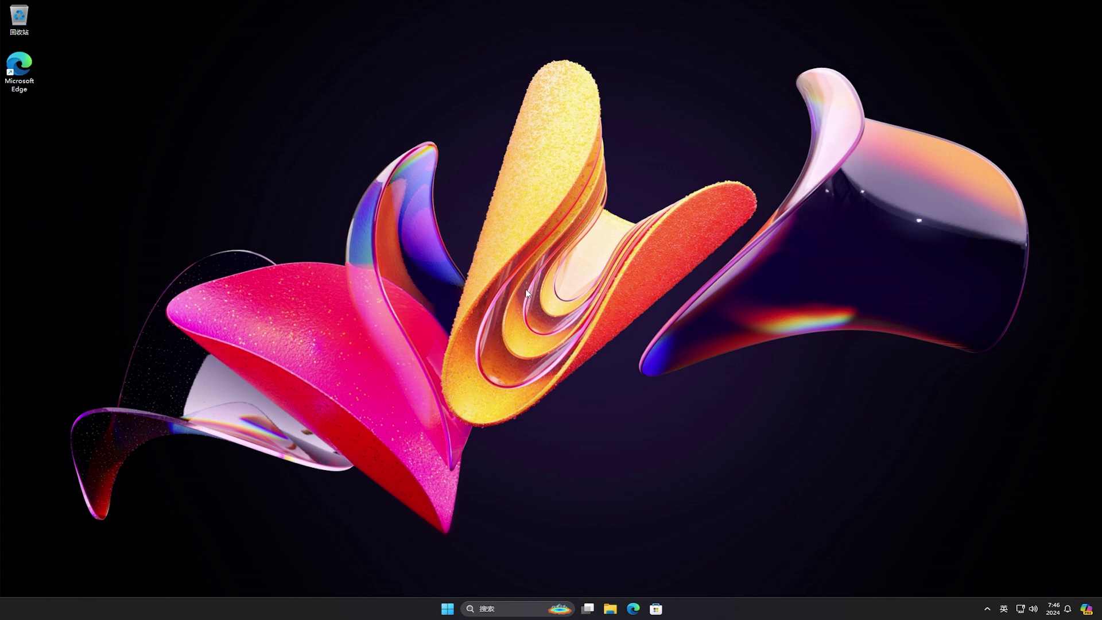
Launch Settings from Start and run Check for updates on the Windows Update page
{"action": "left_click", "coordinate": [448, 609]}
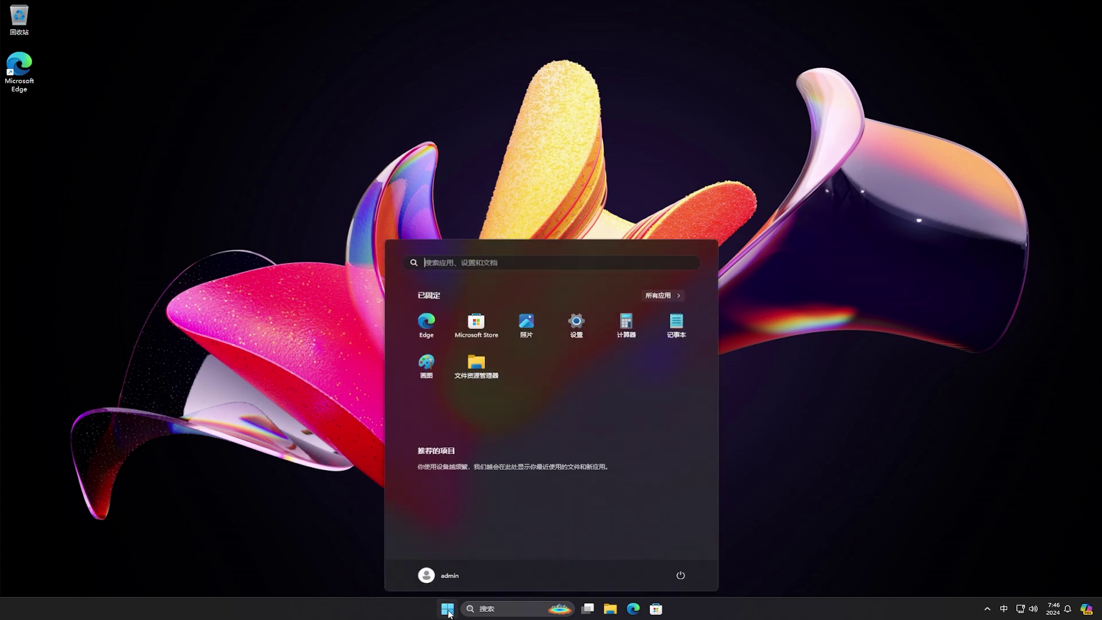
{"action": "left_click", "coordinate": [584, 331]}
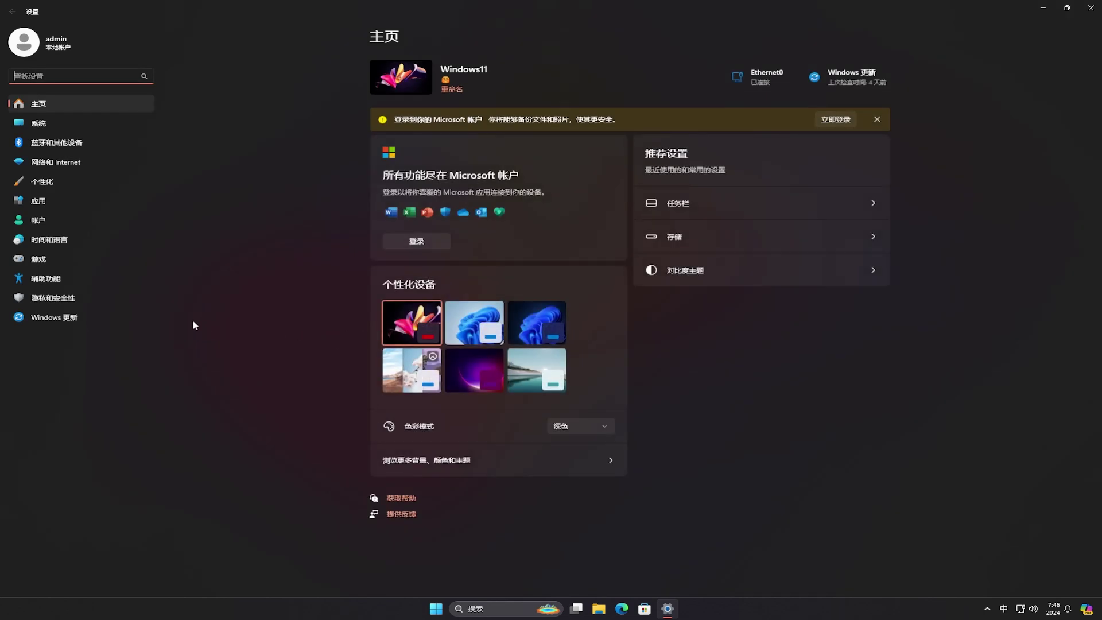
{"action": "left_click", "coordinate": [89, 322]}
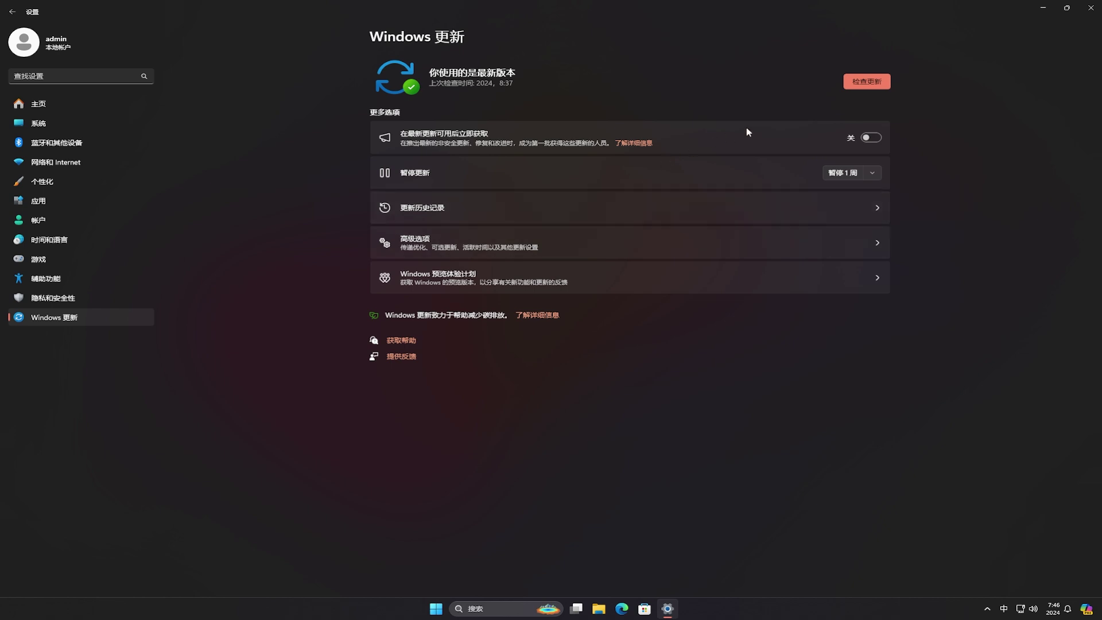
{"action": "left_click", "coordinate": [868, 82]}
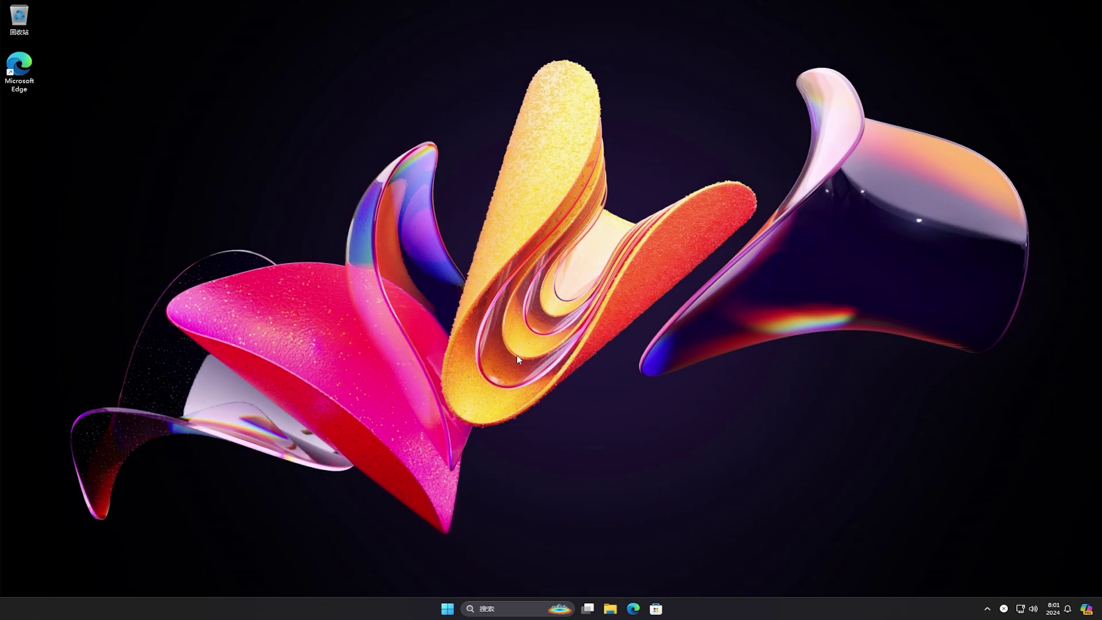
Reopen Settings, rerun the Windows Update check, then go to the Windows 预览体验计划 page
{"action": "left_click", "coordinate": [446, 609]}
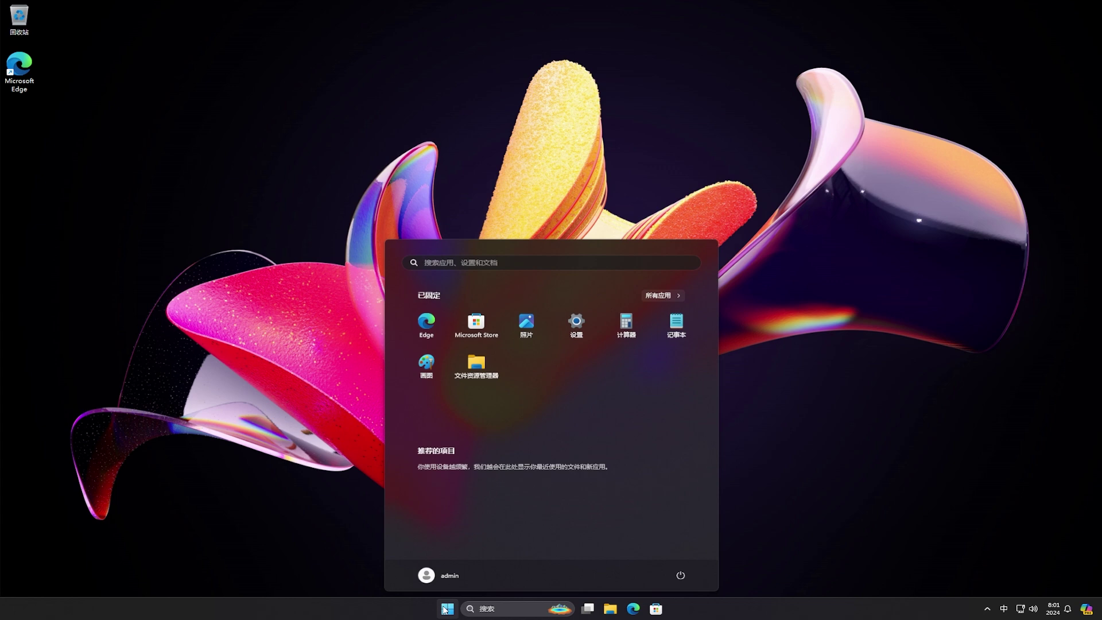
{"action": "left_click", "coordinate": [576, 325]}
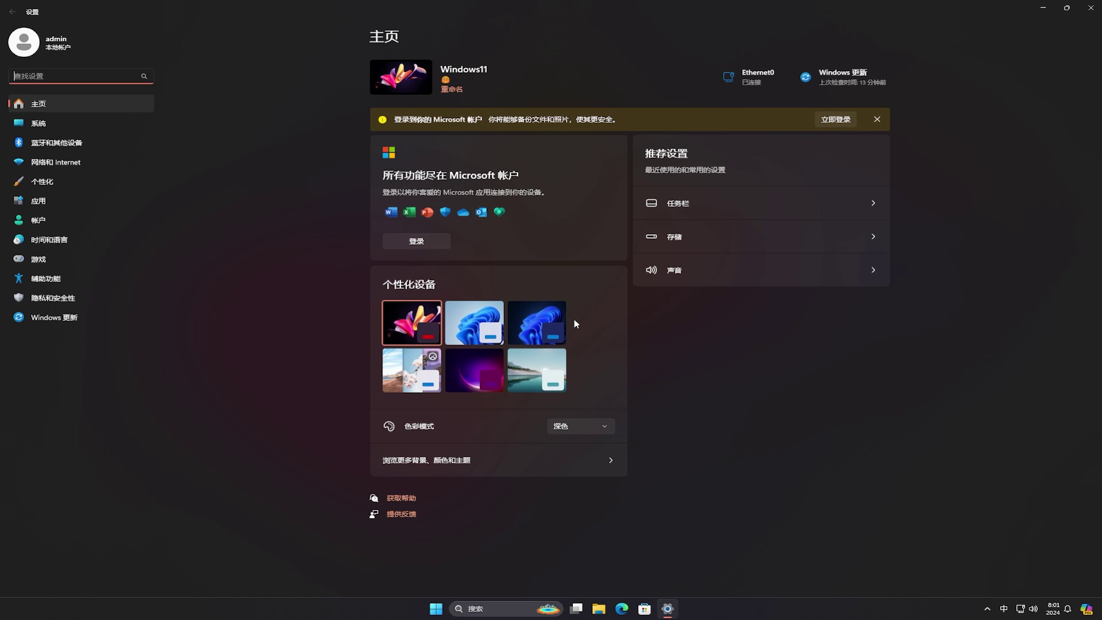
{"action": "left_click", "coordinate": [102, 318]}
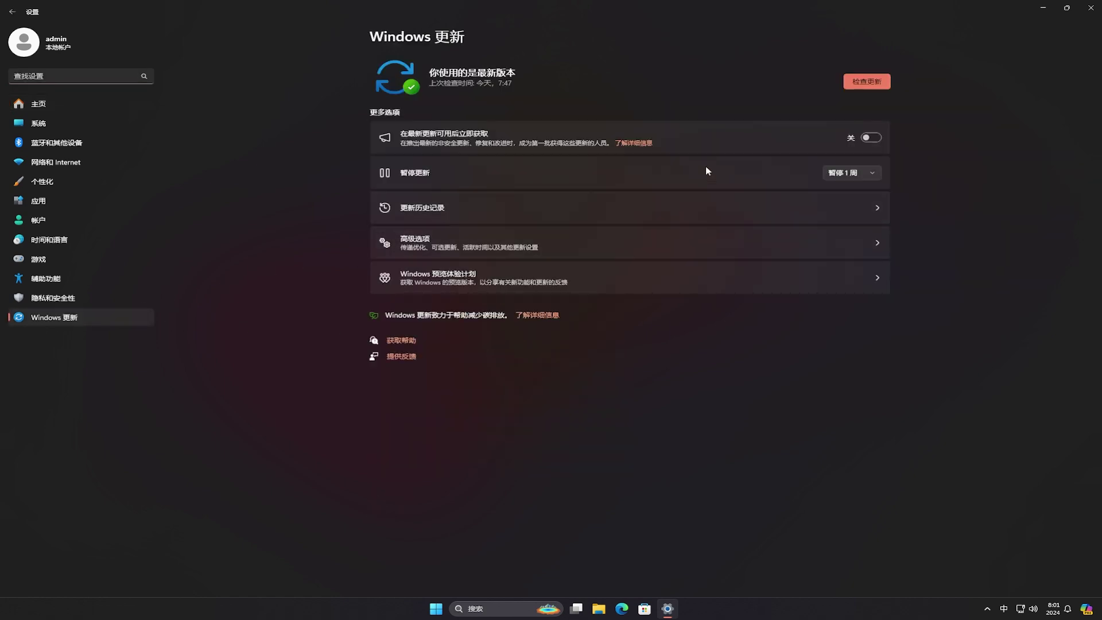
{"action": "left_click", "coordinate": [878, 85]}
{"action": "left_click", "coordinate": [636, 280]}
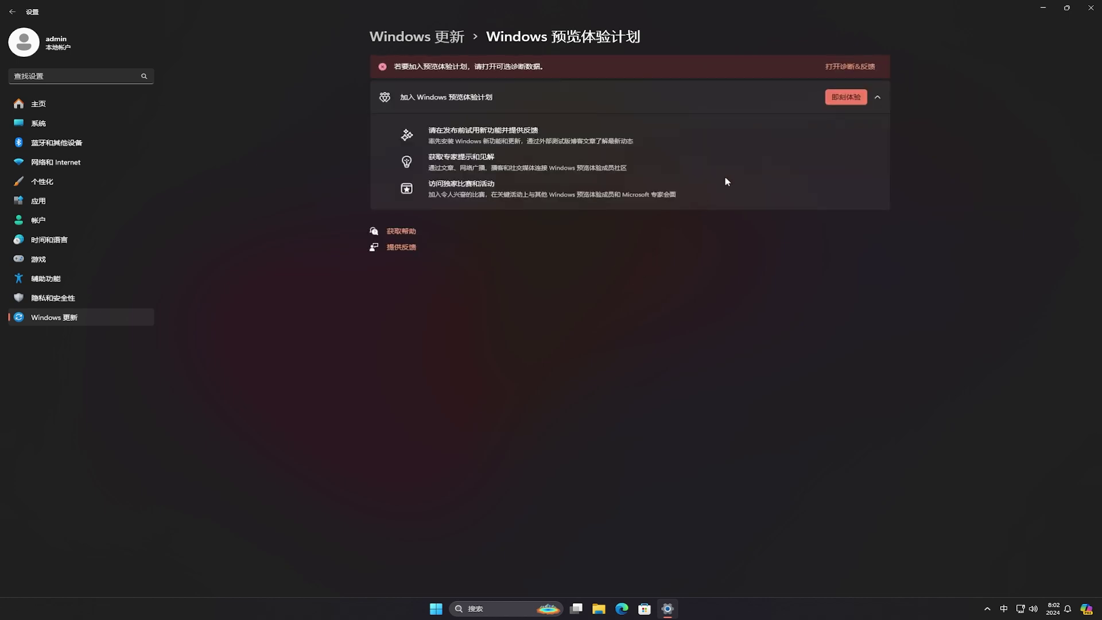
Switch on 发送可选诊断数据 in Diagnostics & feedback, then return and choose 即刻体验 on the Insider page
{"action": "left_click", "coordinate": [839, 67]}
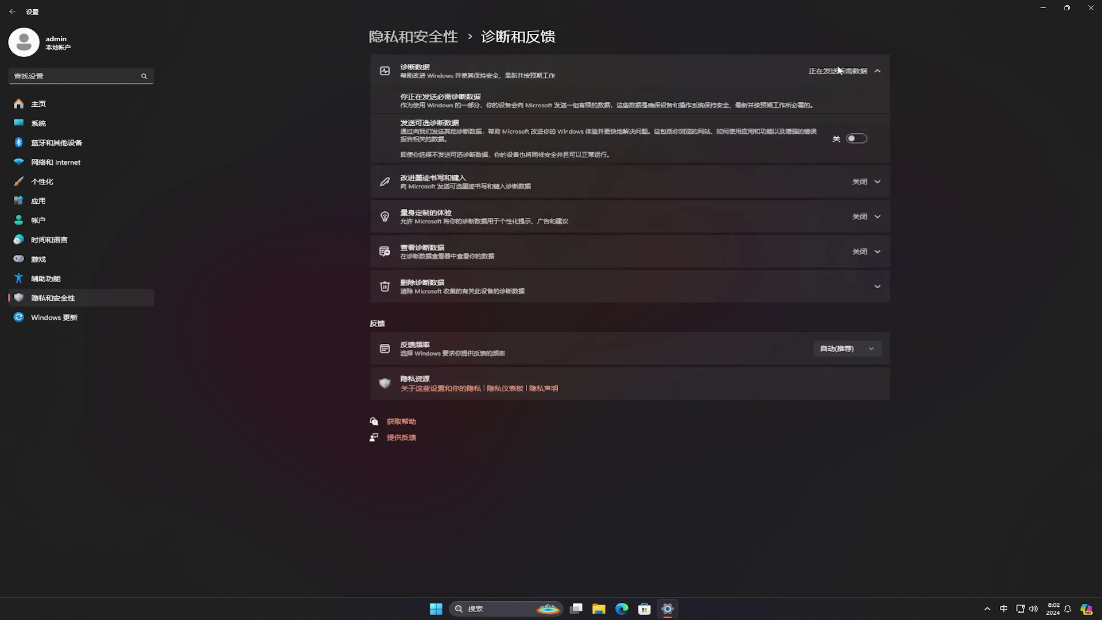
{"action": "left_click", "coordinate": [859, 141]}
{"action": "left_click", "coordinate": [12, 15]}
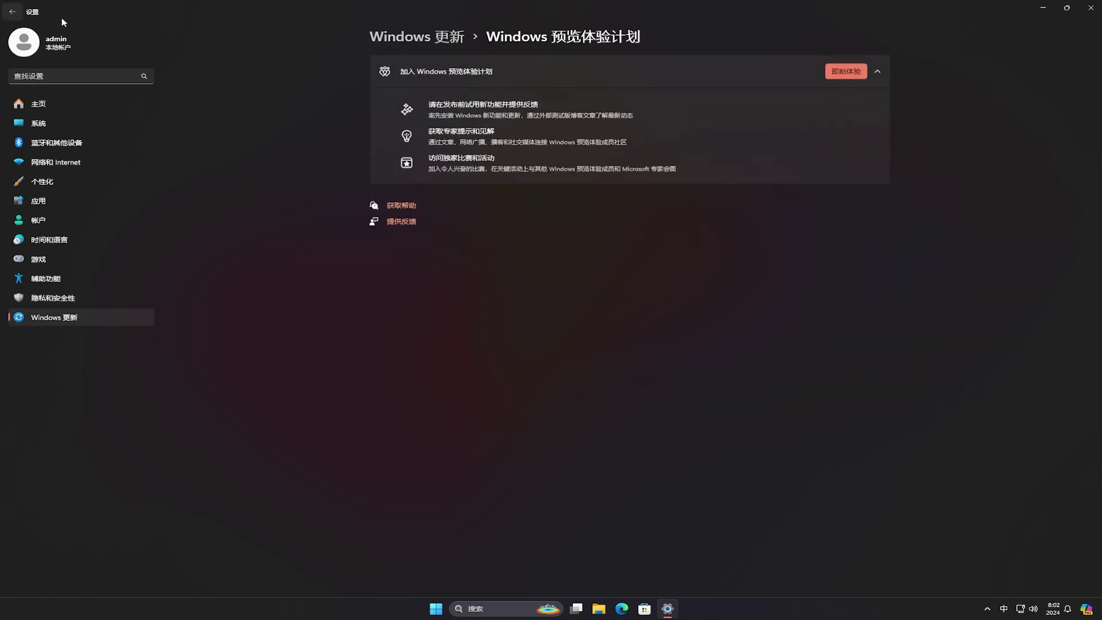
{"action": "left_click", "coordinate": [844, 75]}
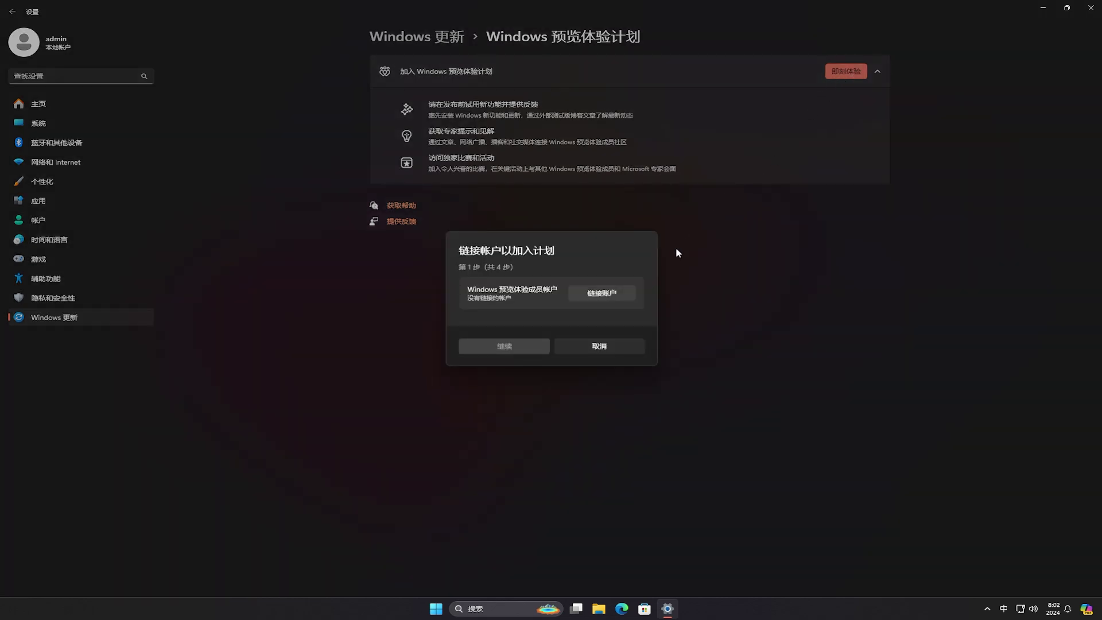
Link a Microsoft account to the Insider Program, signing in with the account e-mail and password
{"action": "left_click", "coordinate": [620, 295]}
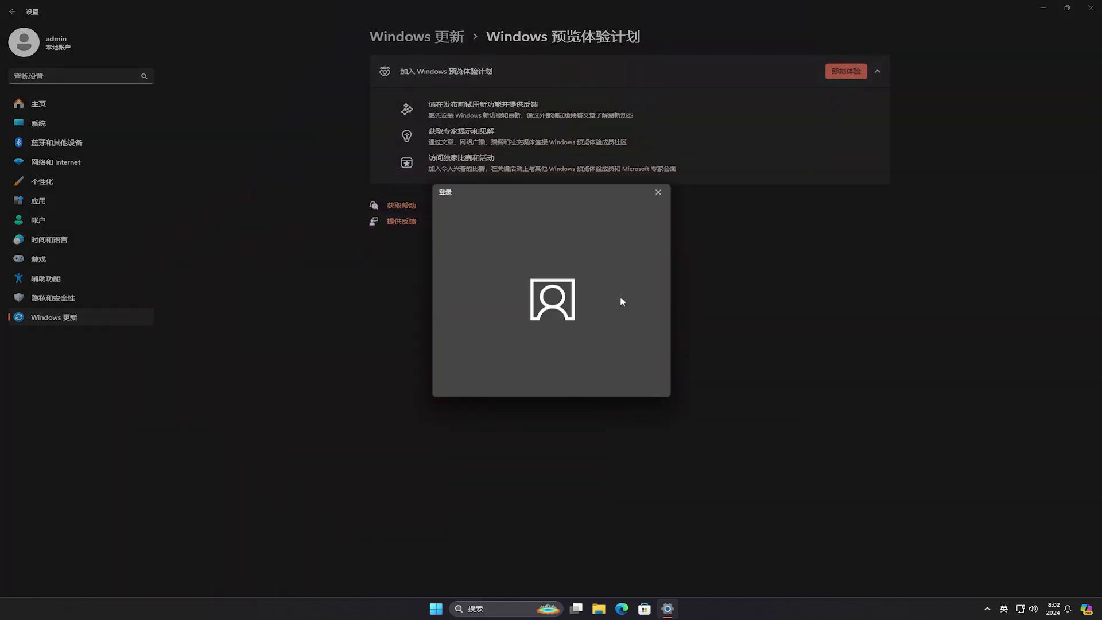
{"action": "left_click", "coordinate": [545, 273]}
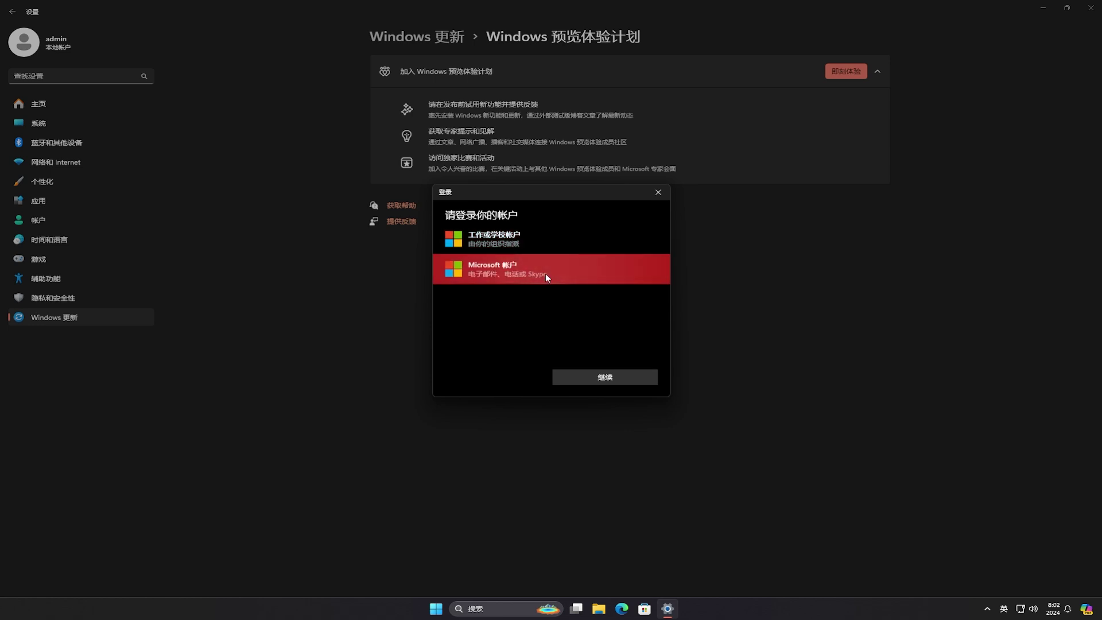
{"action": "left_click", "coordinate": [605, 377]}
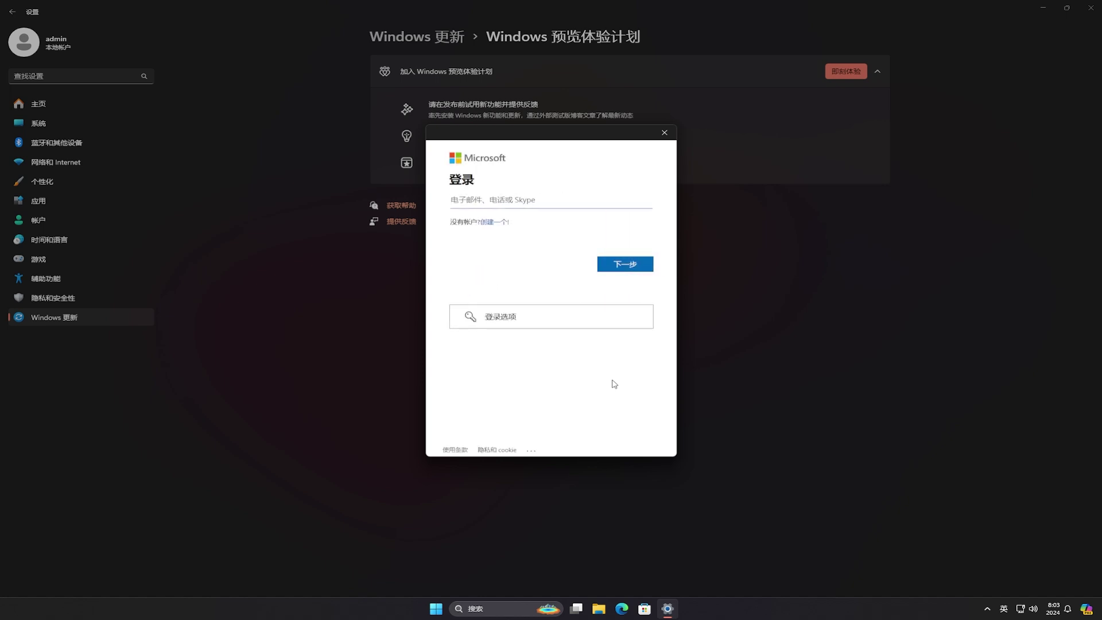
{"action": "left_click", "coordinate": [601, 205]}
{"action": "left_click", "coordinate": [641, 268]}
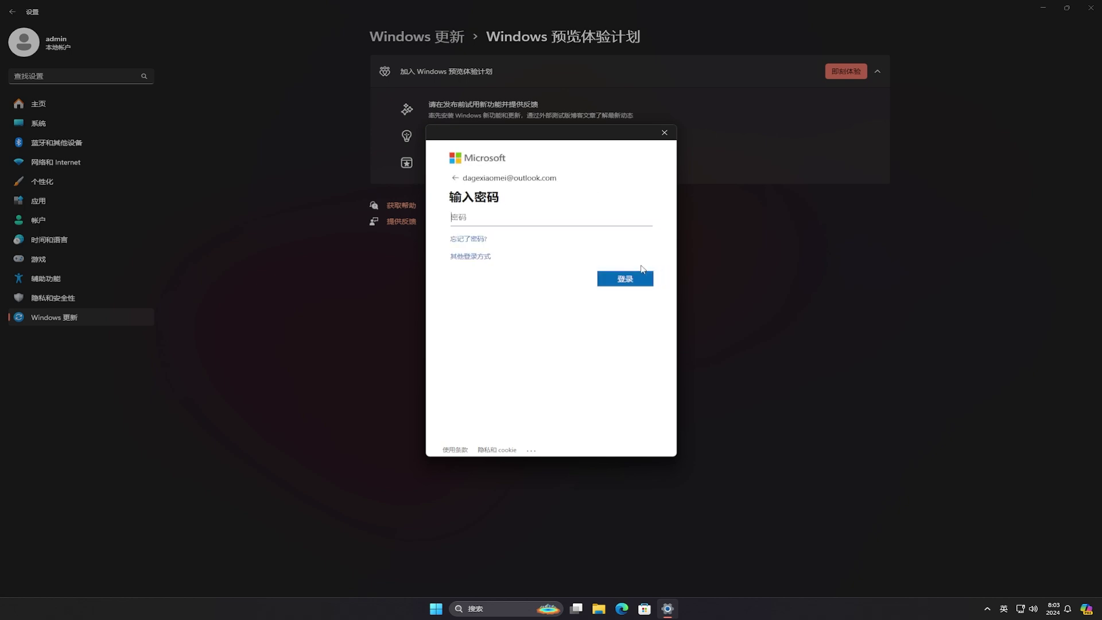
{"action": "left_click", "coordinate": [639, 220]}
{"action": "type", "text": "••••••••••••••••••"}
{"action": "left_click", "coordinate": [625, 280]}
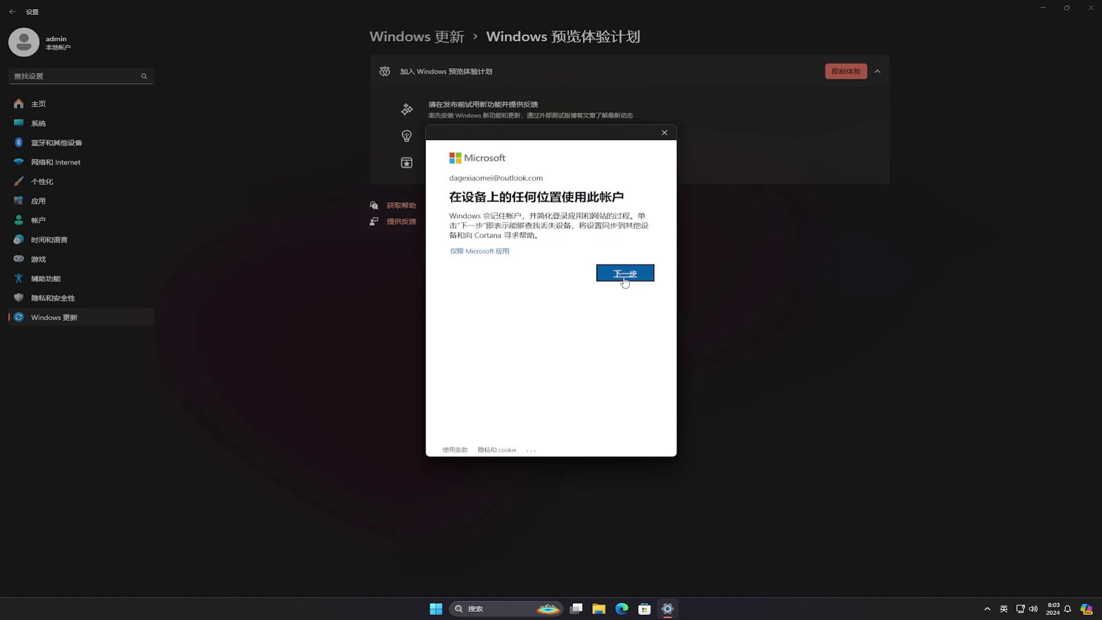
{"action": "left_click", "coordinate": [625, 280]}
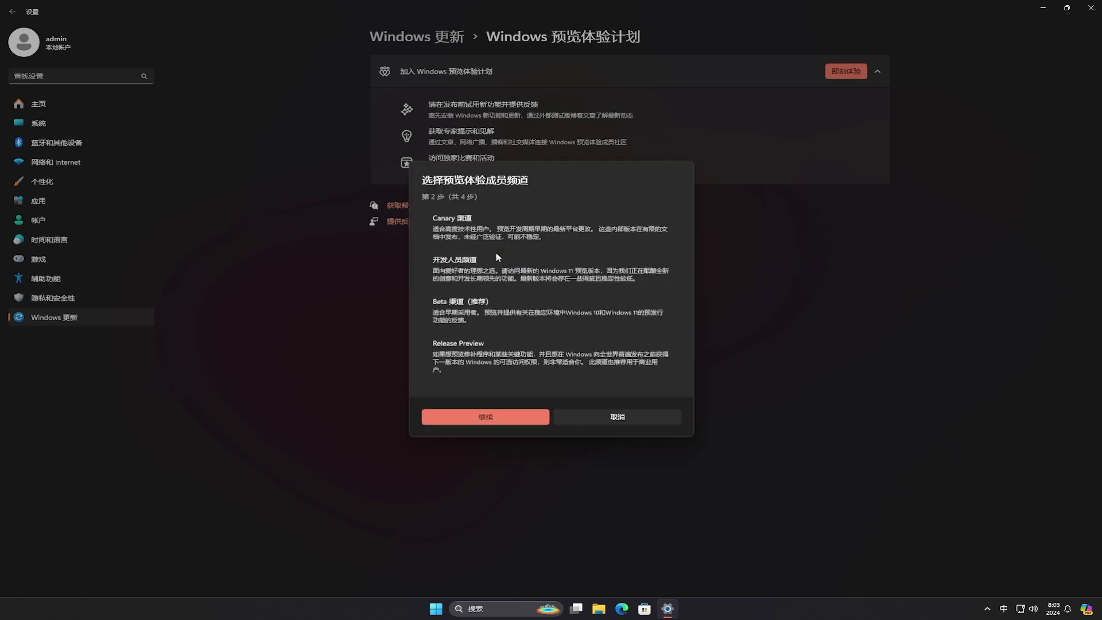
Choose the Canary channel, accept the warning and Insider agreement, and restart the PC
{"action": "left_click", "coordinate": [486, 236]}
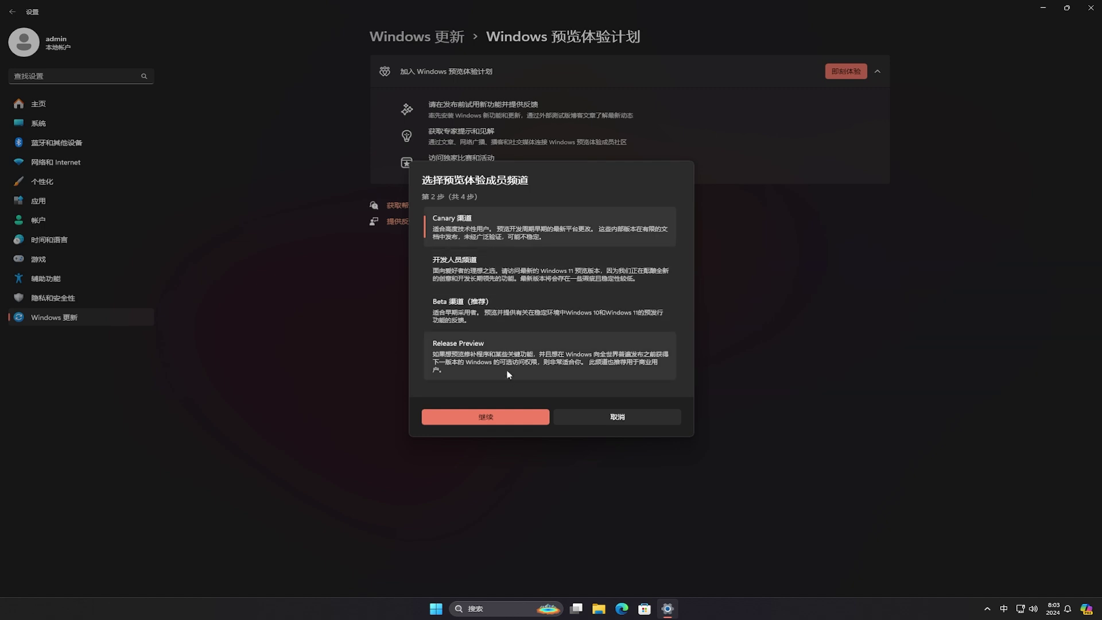
{"action": "left_click", "coordinate": [522, 419]}
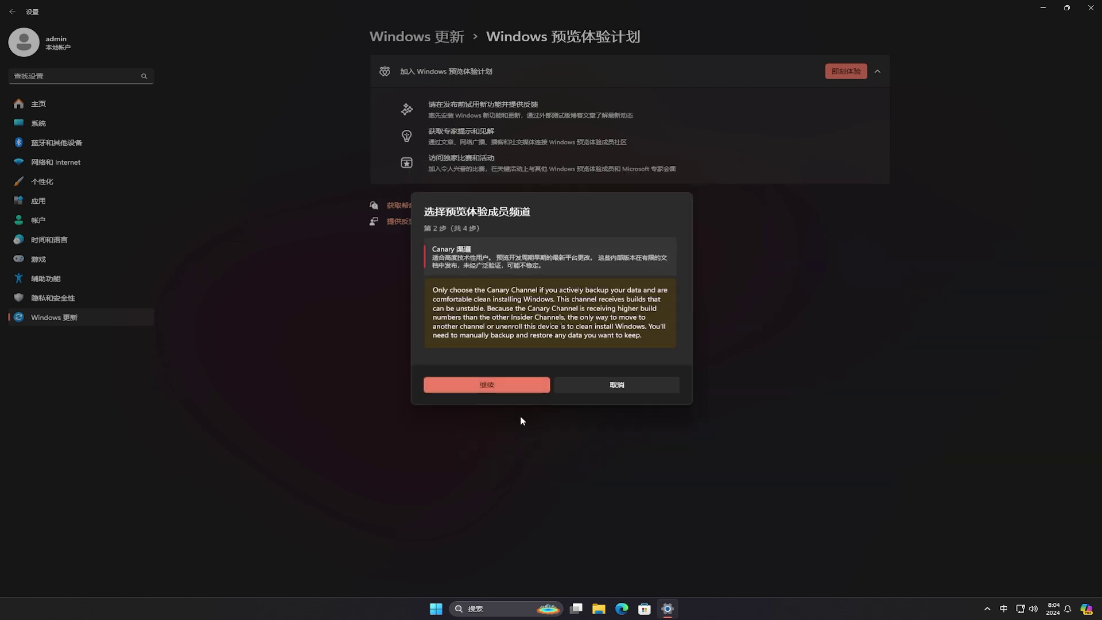
{"action": "left_click", "coordinate": [499, 388]}
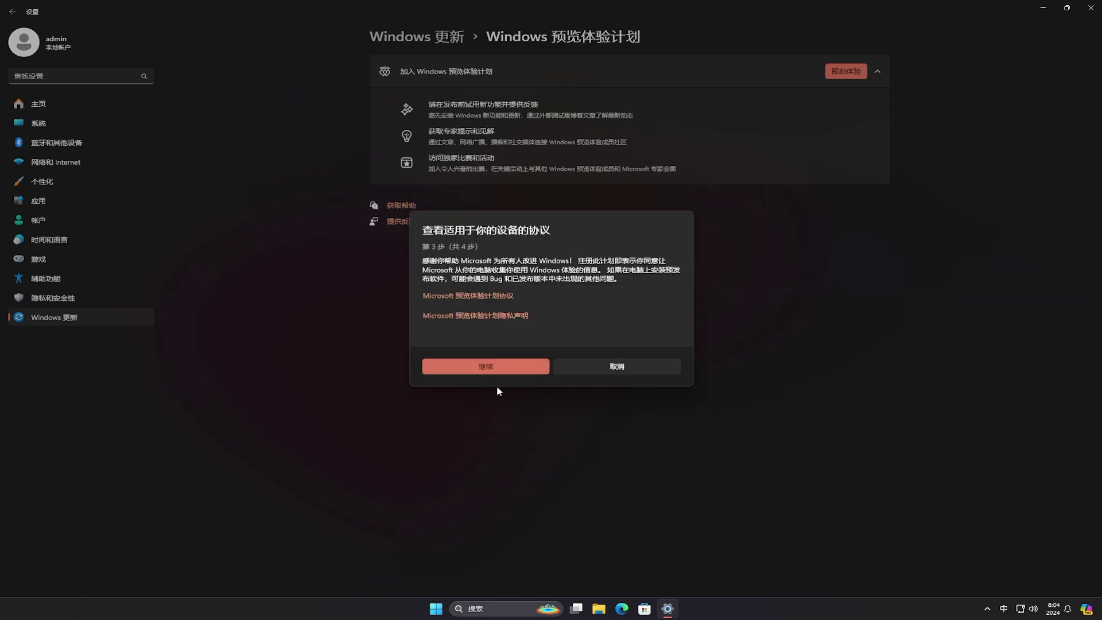
{"action": "left_click", "coordinate": [489, 368]}
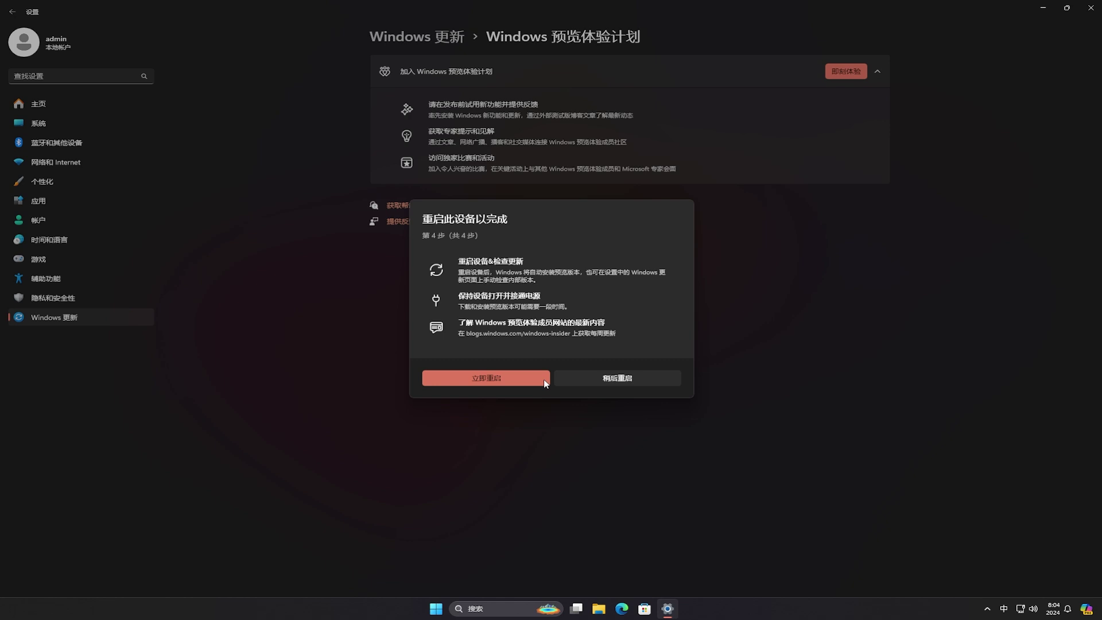
{"action": "left_click", "coordinate": [545, 380]}
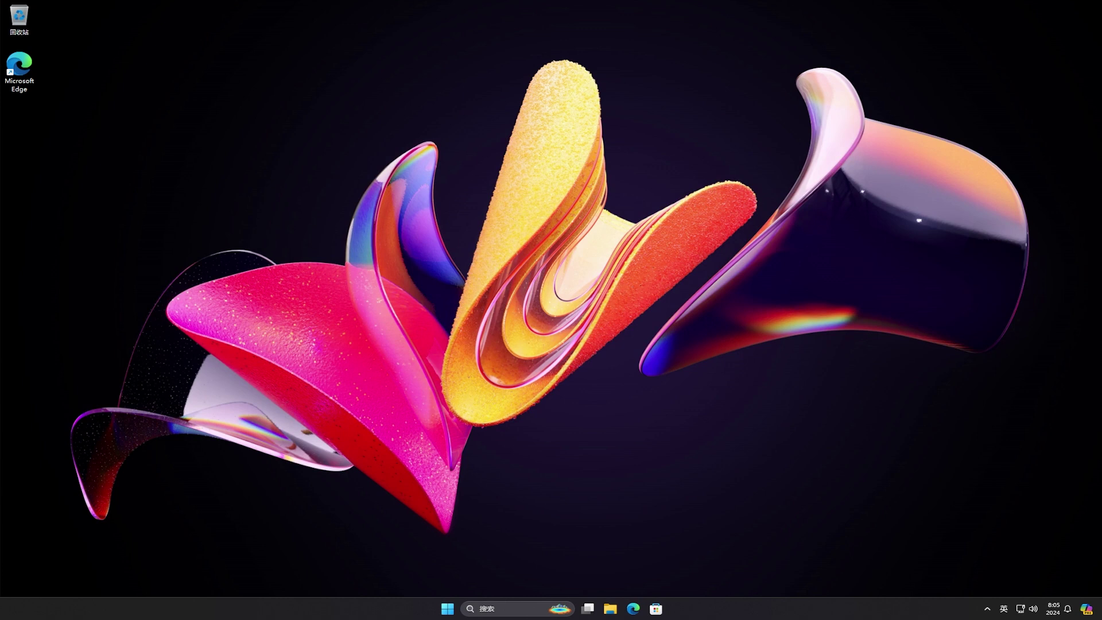
In Windows 更新, turn on 在最新更新可用后立即获取, check for updates, and view the Insider page showing Canary
{"action": "left_click", "coordinate": [452, 612]}
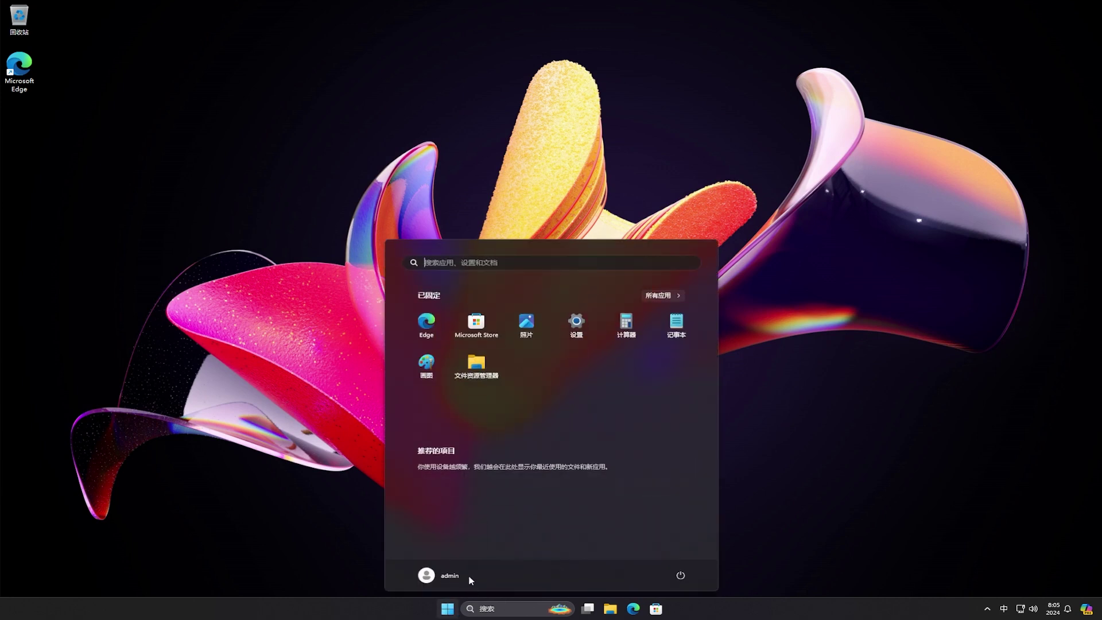
{"action": "left_click", "coordinate": [584, 332]}
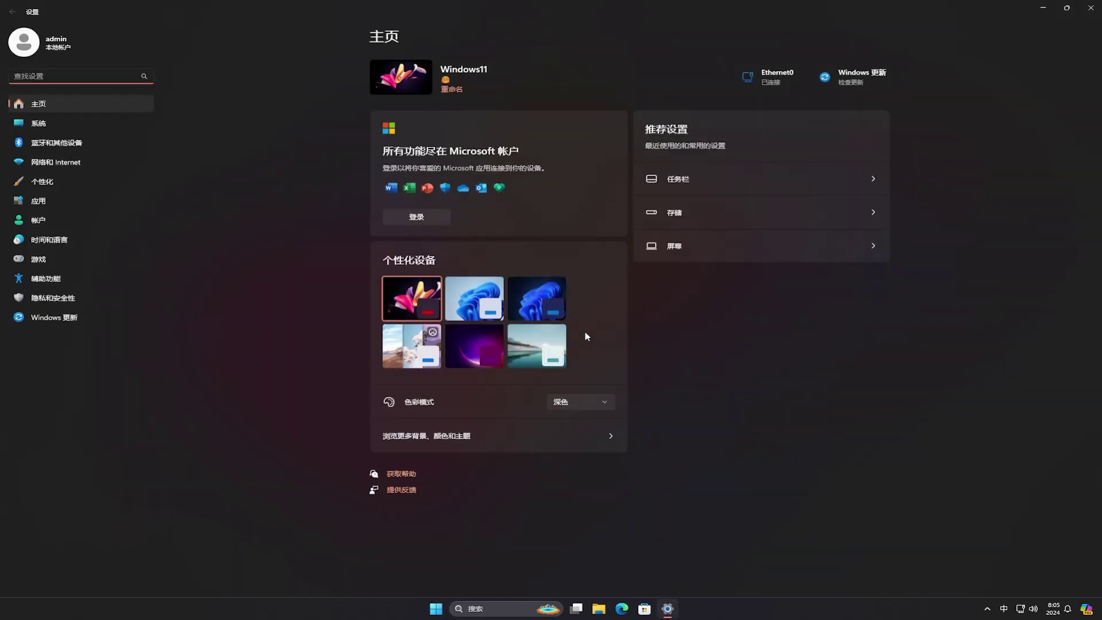
{"action": "left_click", "coordinate": [76, 318]}
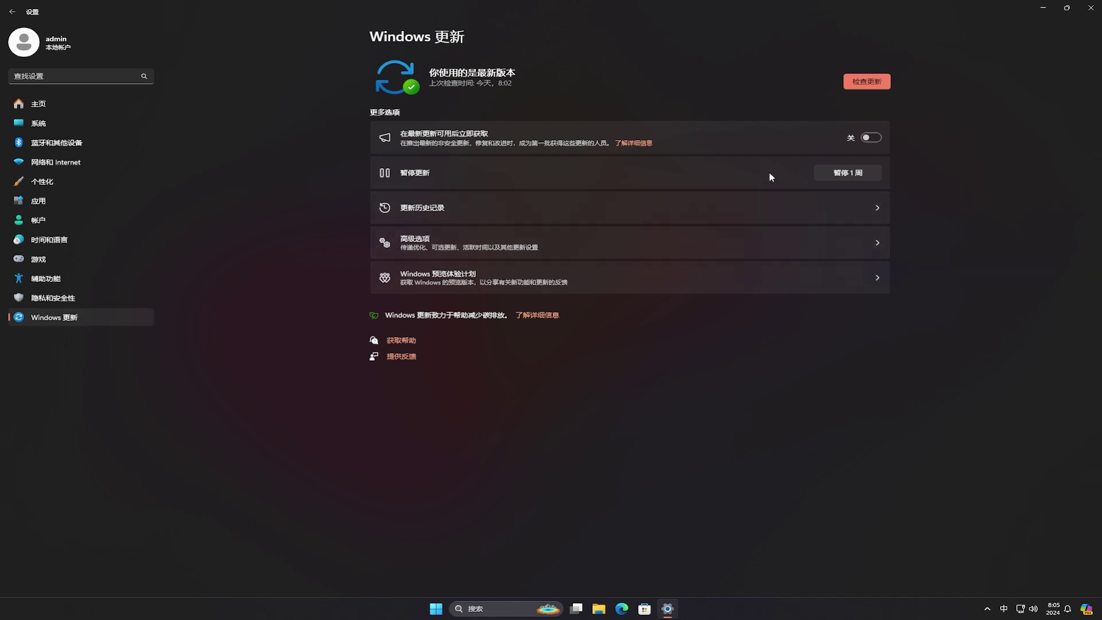
{"action": "left_click", "coordinate": [872, 139]}
{"action": "left_click", "coordinate": [867, 82]}
{"action": "left_click", "coordinate": [522, 284]}
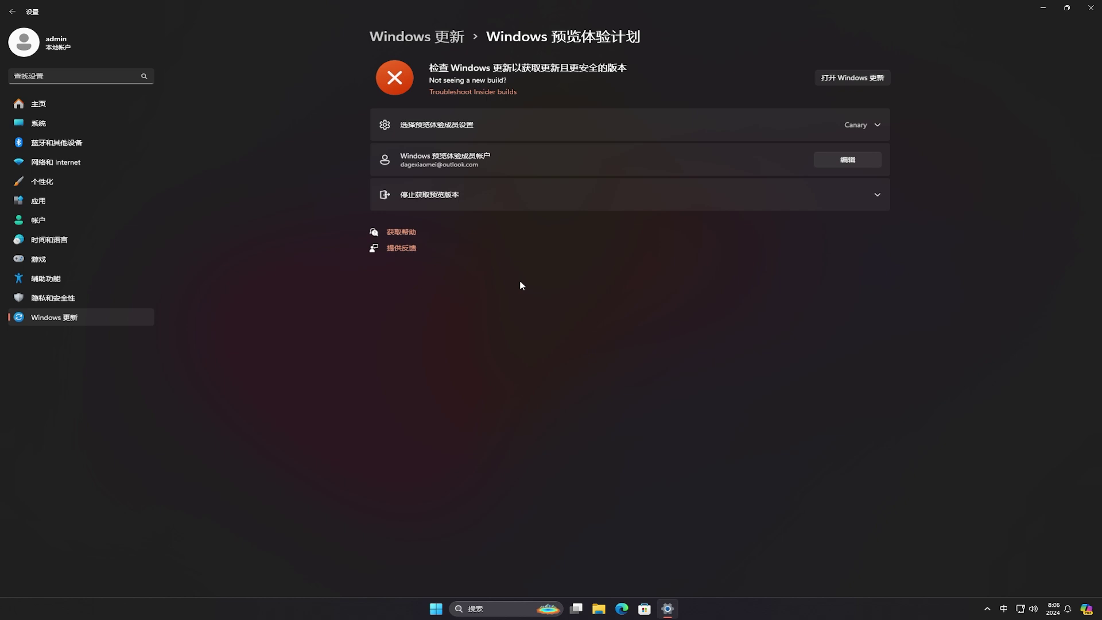
Check for updates, let Windows 11 Insider Preview 27686.1000 download, then restart to install it
{"action": "left_click", "coordinate": [834, 79]}
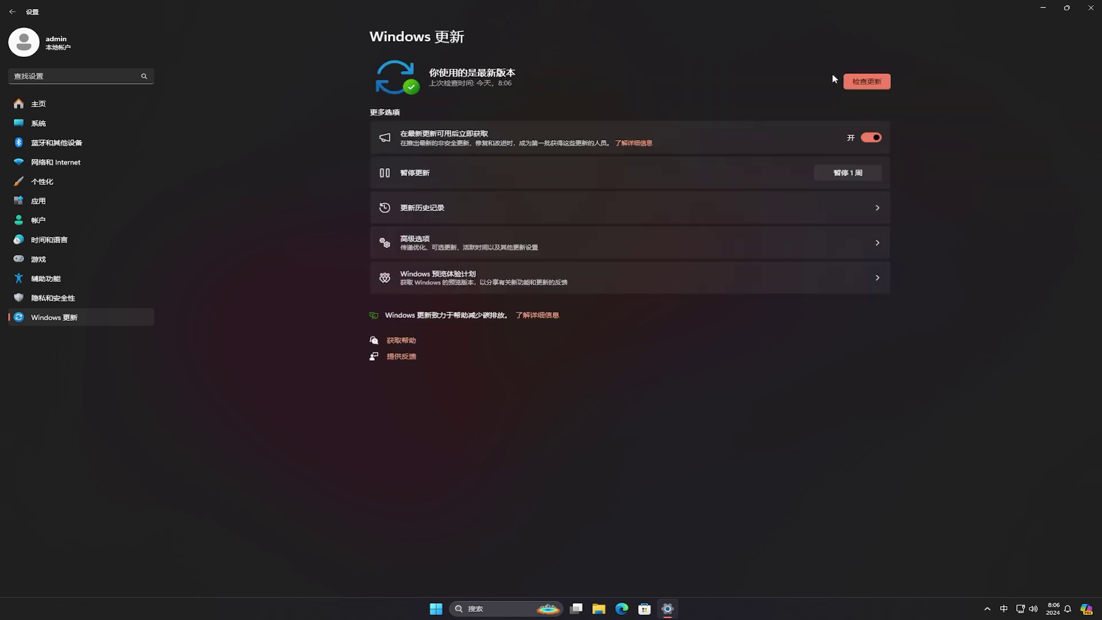
{"action": "left_click", "coordinate": [888, 84]}
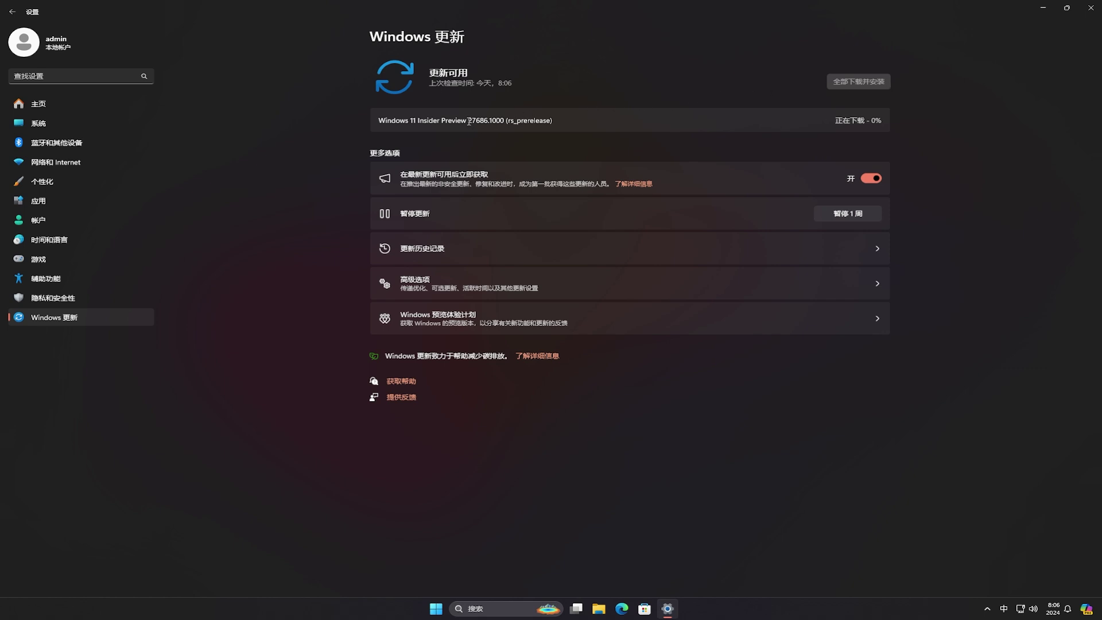
{"action": "left_click_drag", "start_coordinate": [469, 122], "coordinate": [509, 120]}
{"action": "left_click", "coordinate": [573, 121]}
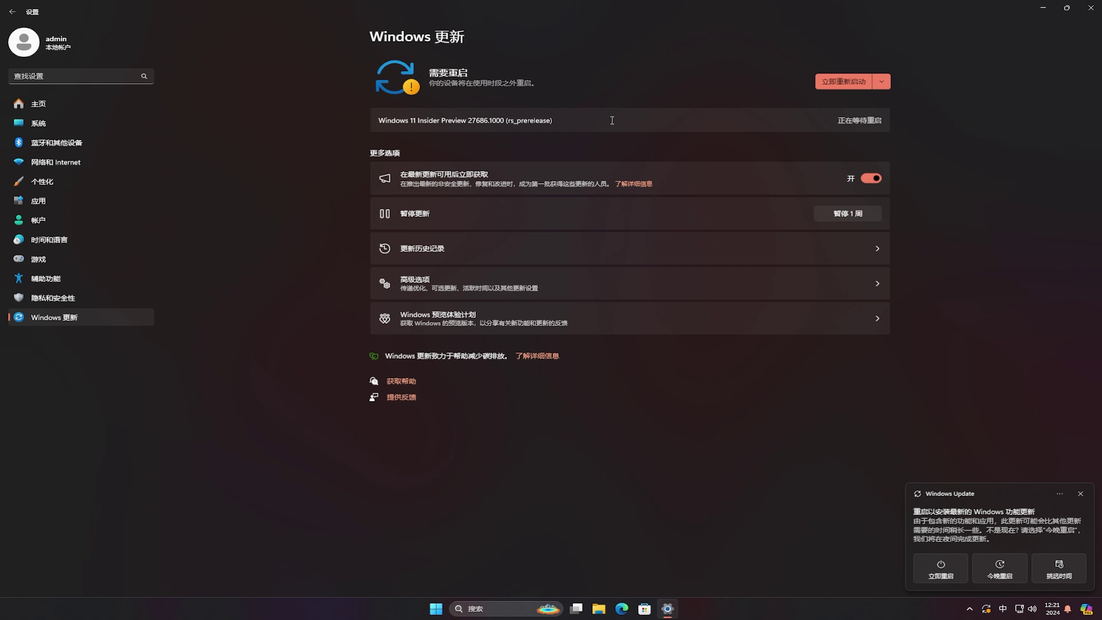
{"action": "left_click", "coordinate": [827, 84]}
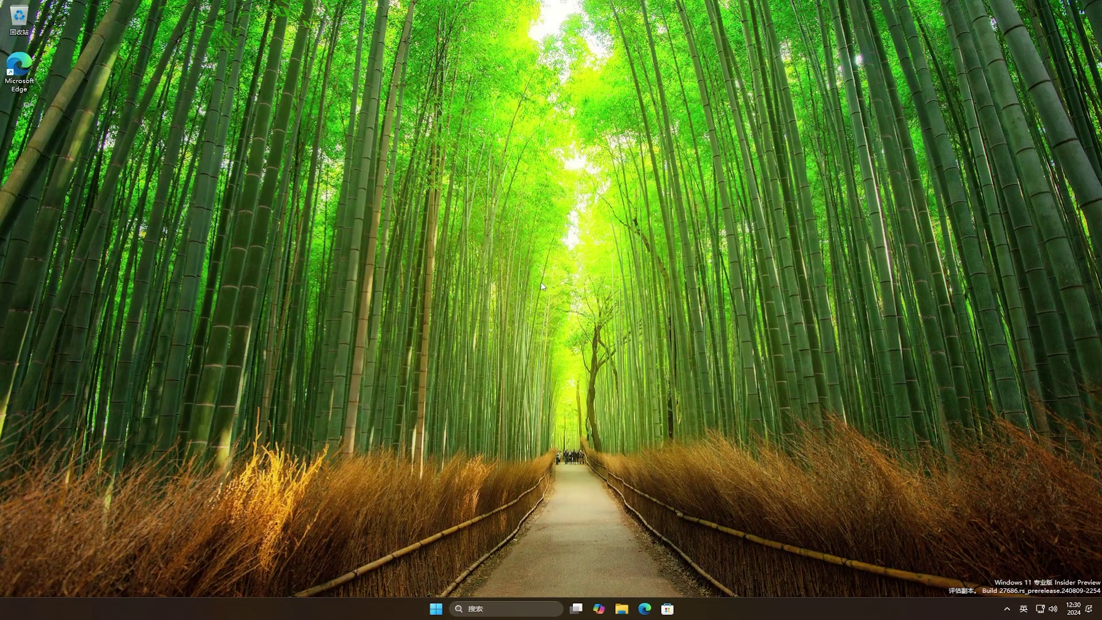
From the desktop's Personalize option, apply the dark blue Windows bloom theme and close Settings
{"action": "right_click", "coordinate": [541, 284]}
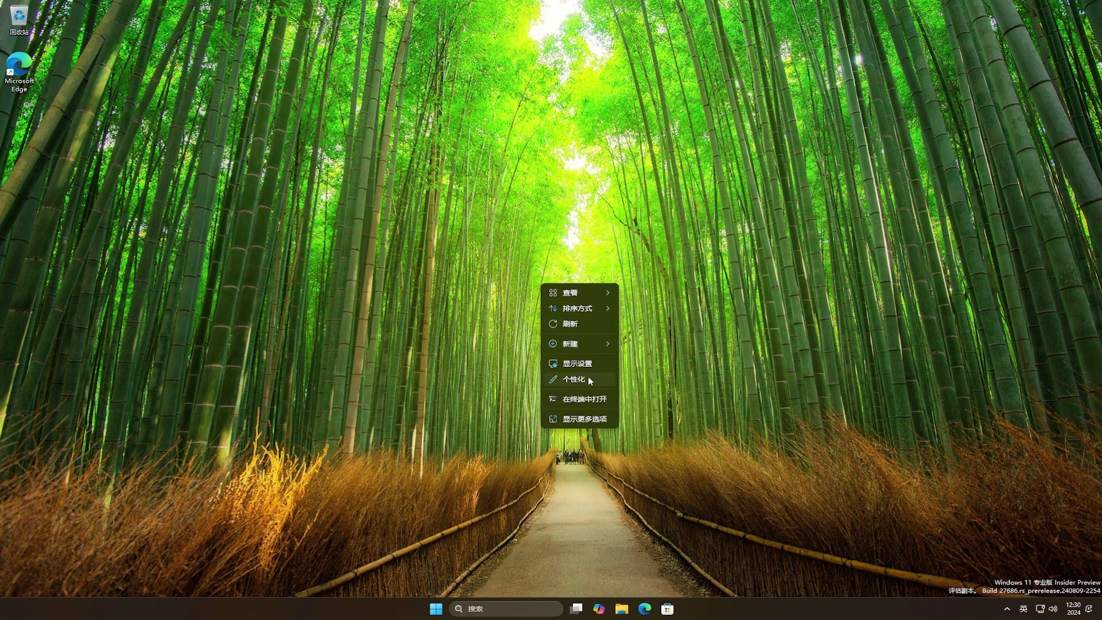
{"action": "left_click", "coordinate": [589, 380]}
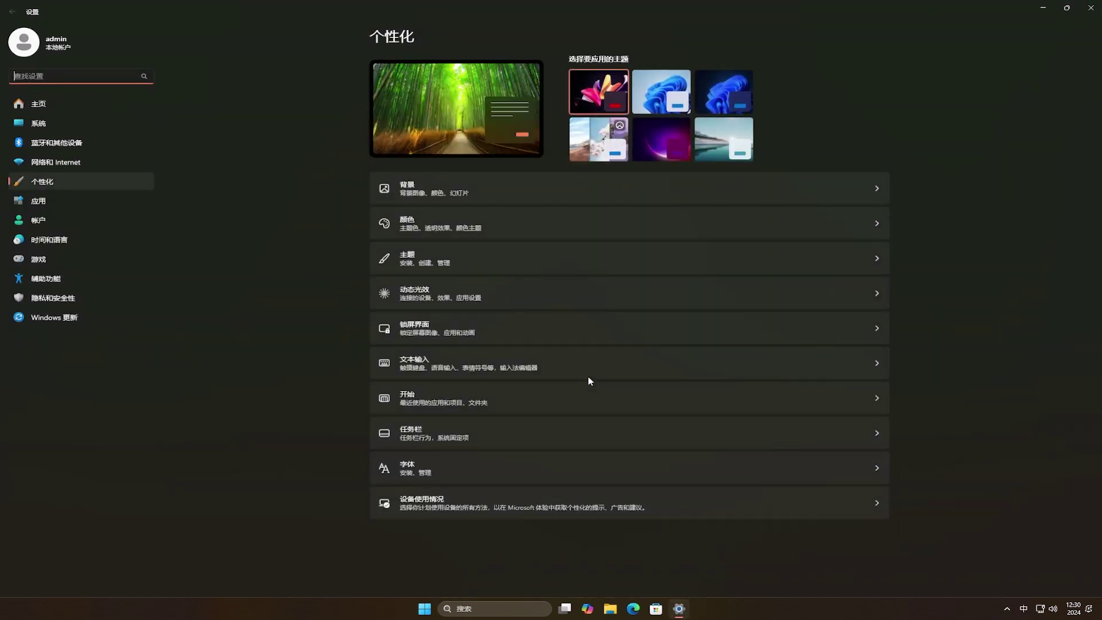
{"action": "left_click", "coordinate": [652, 88]}
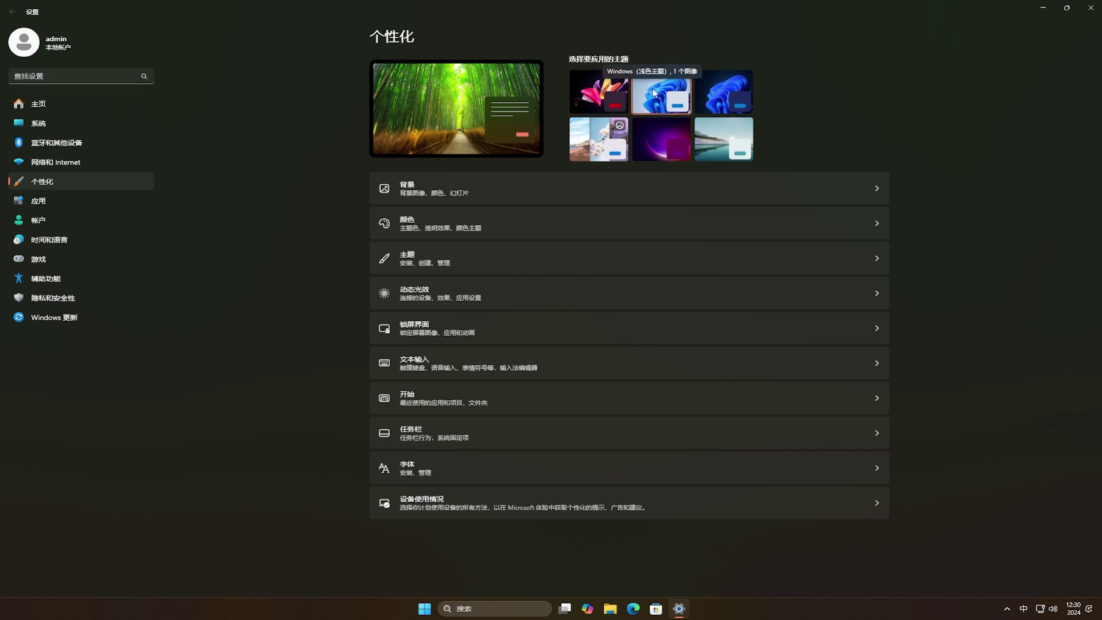
{"action": "left_click", "coordinate": [717, 96]}
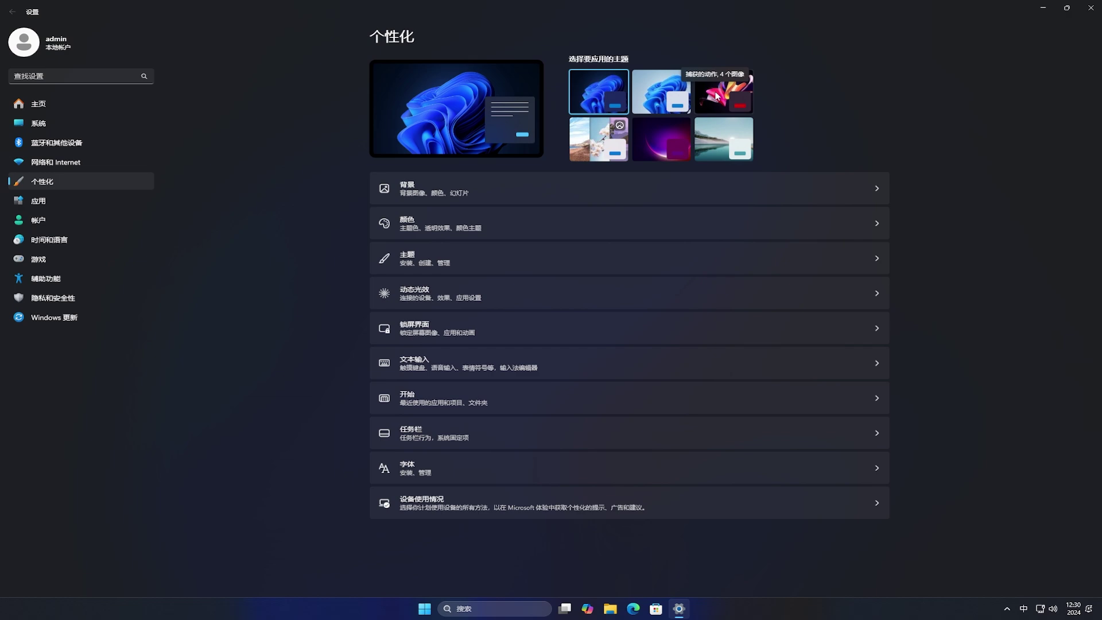
{"action": "left_click", "coordinate": [1092, 8]}
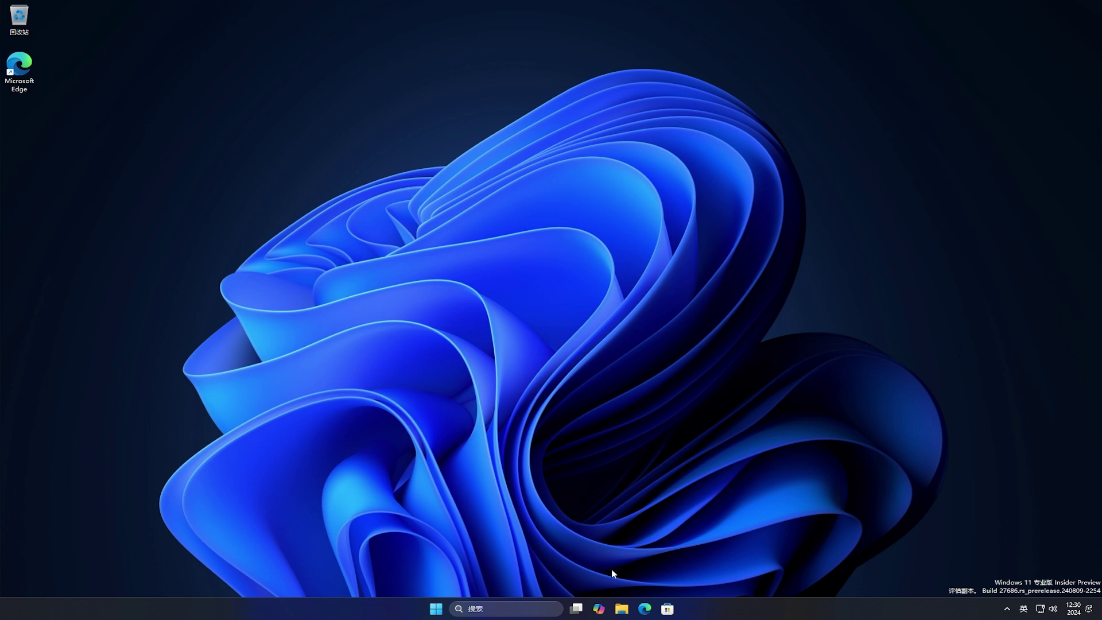
Open the detailed storage breakdown for Local Disk (C:) from This PC's drive Properties
{"action": "left_click", "coordinate": [622, 610]}
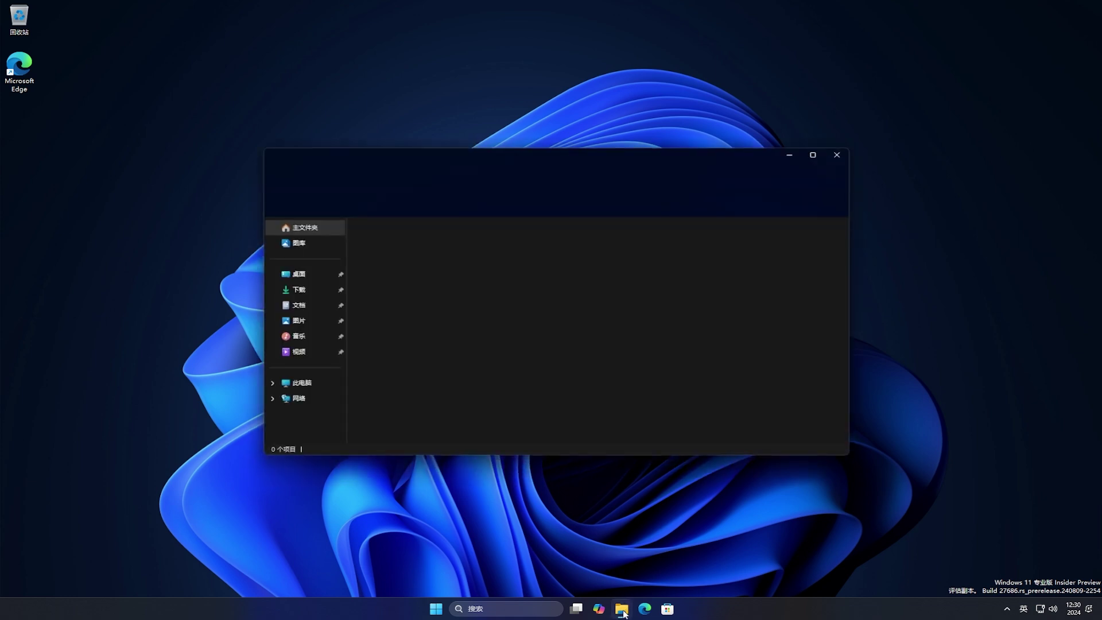
{"action": "left_click", "coordinate": [311, 386]}
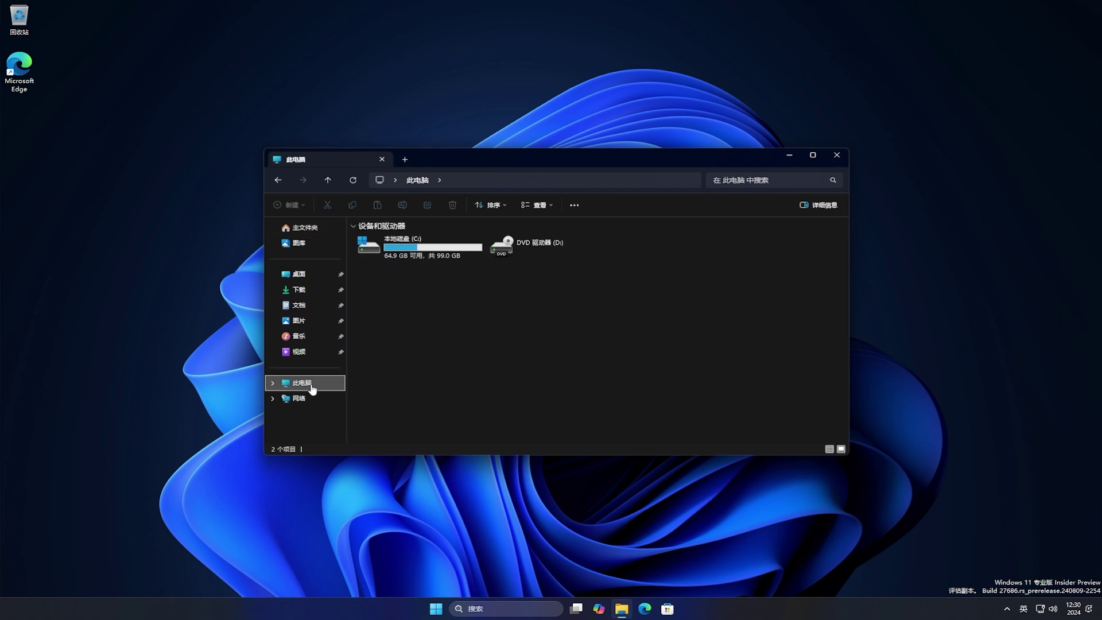
{"action": "right_click", "coordinate": [452, 251]}
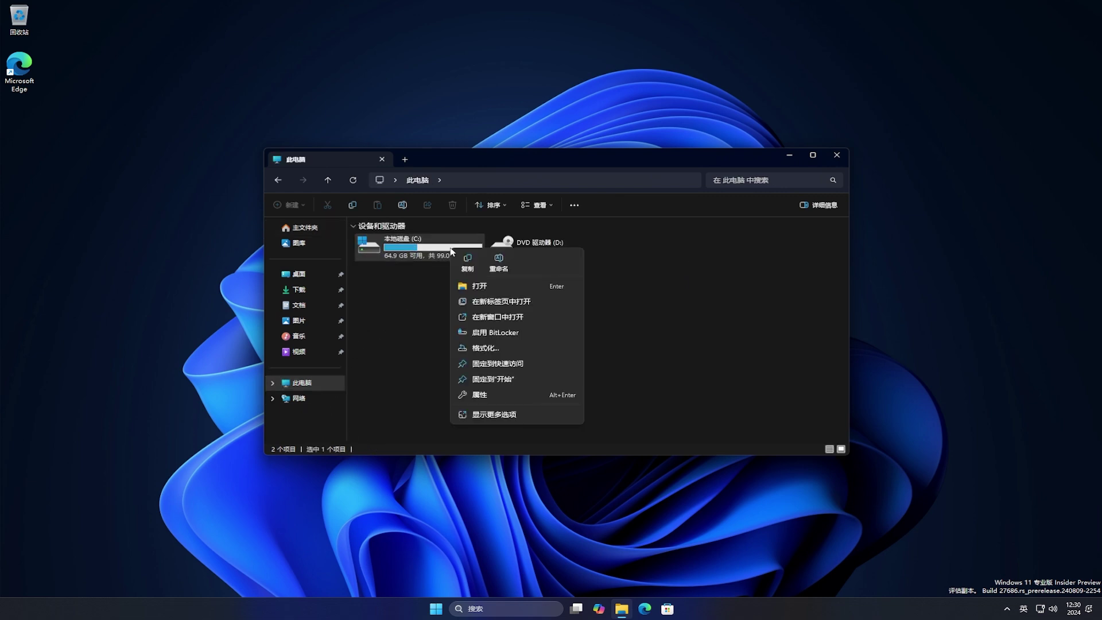
{"action": "left_click", "coordinate": [547, 397]}
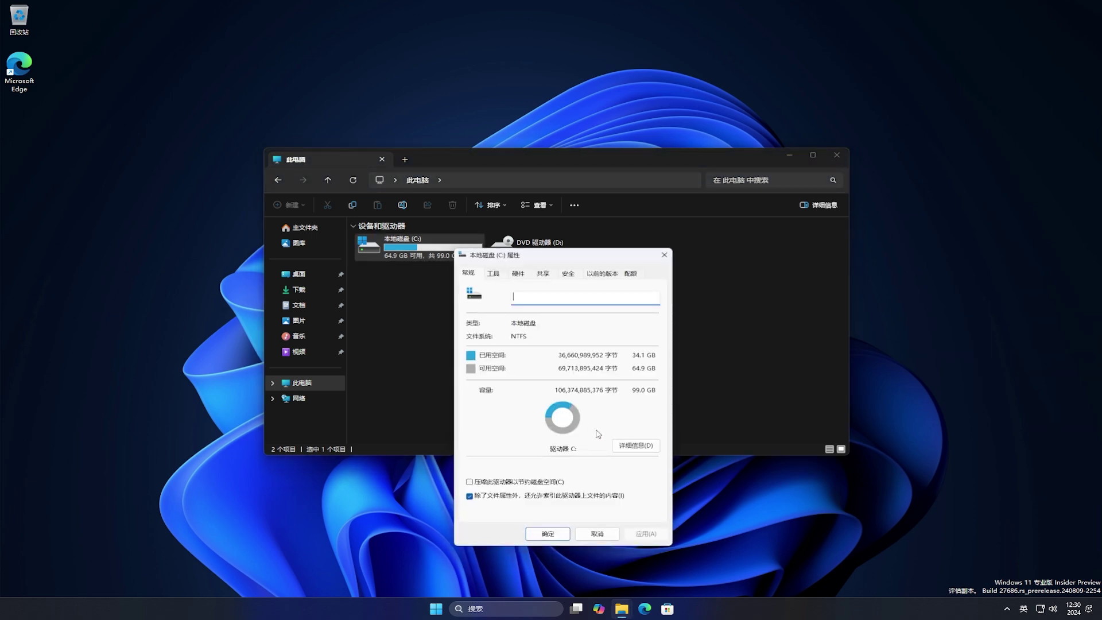
{"action": "left_click", "coordinate": [628, 447]}
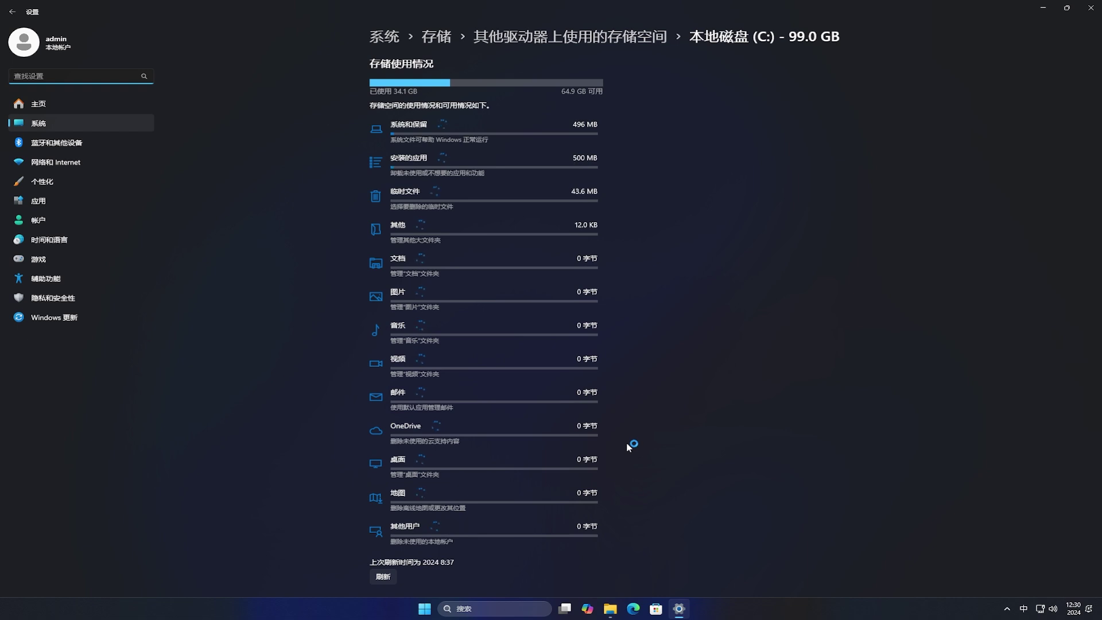
Remove C:'s temporary files, including Previous Windows installation(s), and confirm the deletion
{"action": "left_click", "coordinate": [448, 200]}
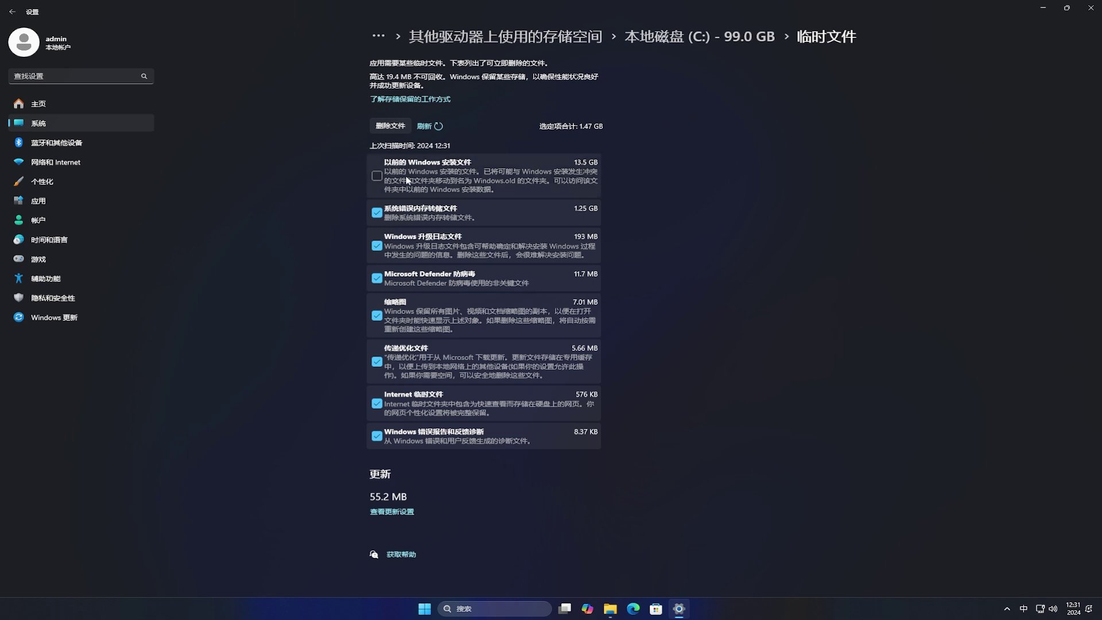
{"action": "left_click", "coordinate": [377, 178]}
{"action": "left_click", "coordinate": [390, 127]}
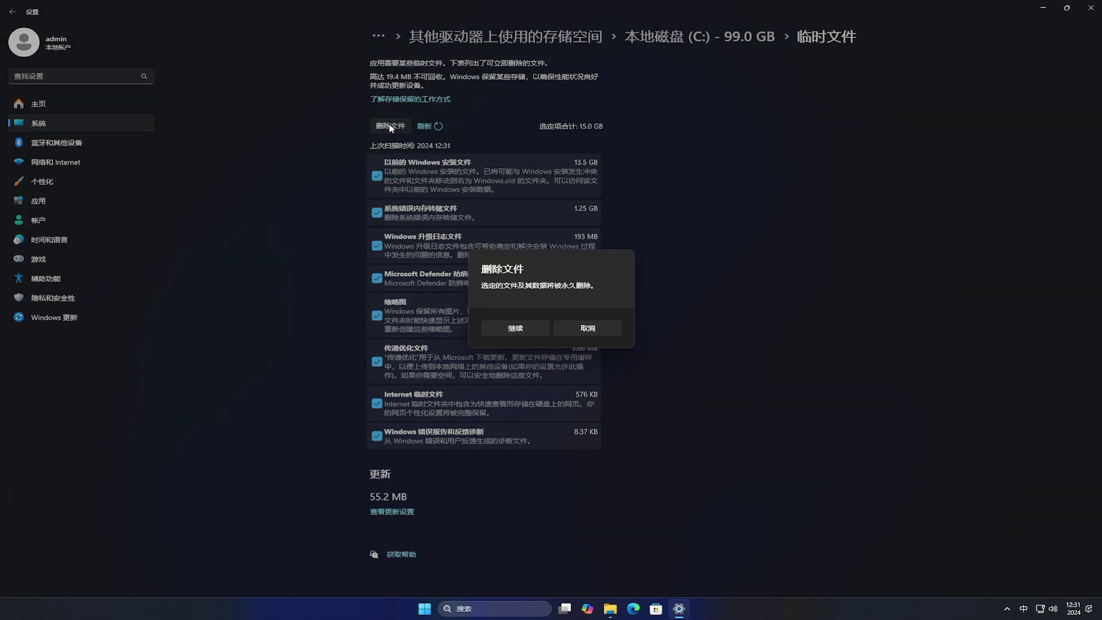
{"action": "left_click", "coordinate": [515, 328]}
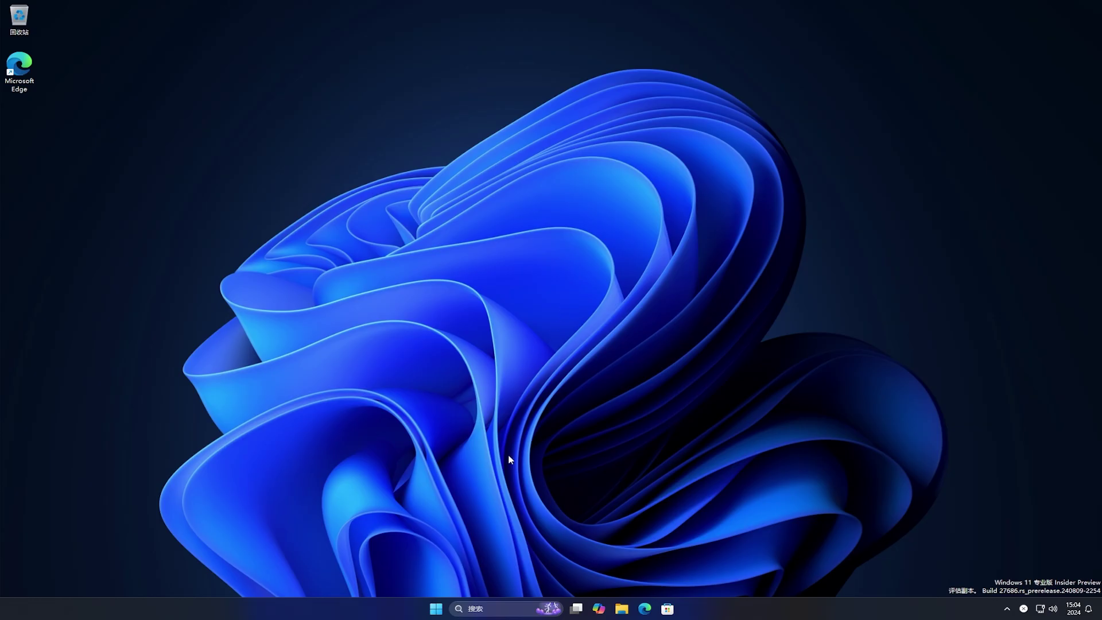
Run appwiz.cpl from Start and bring up the Windows features list
{"action": "left_click", "coordinate": [441, 611]}
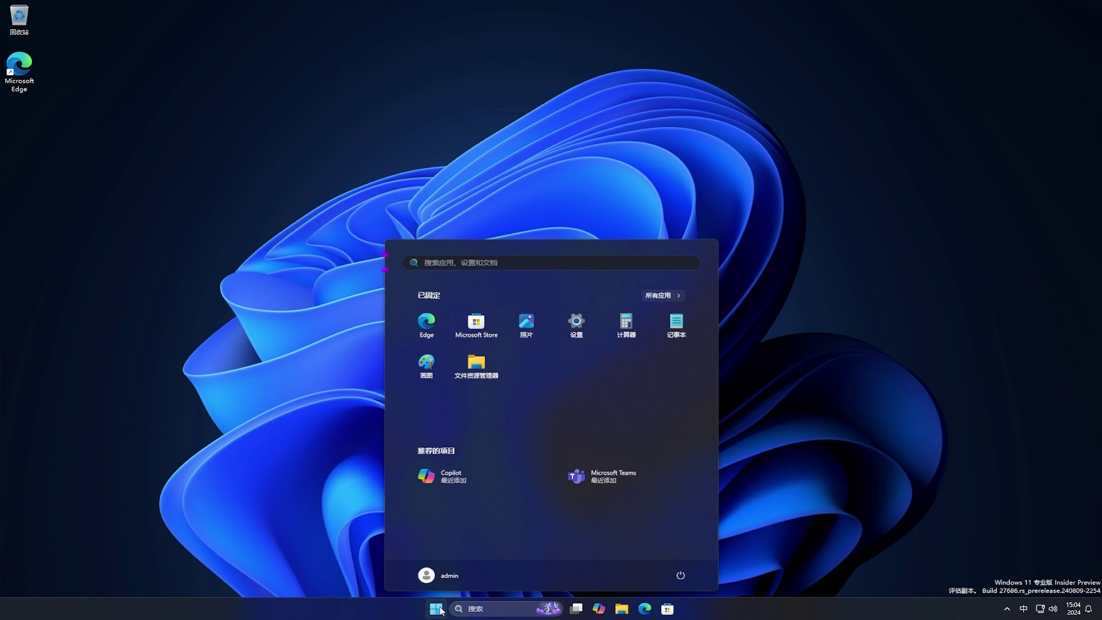
{"action": "type", "text": "a"}
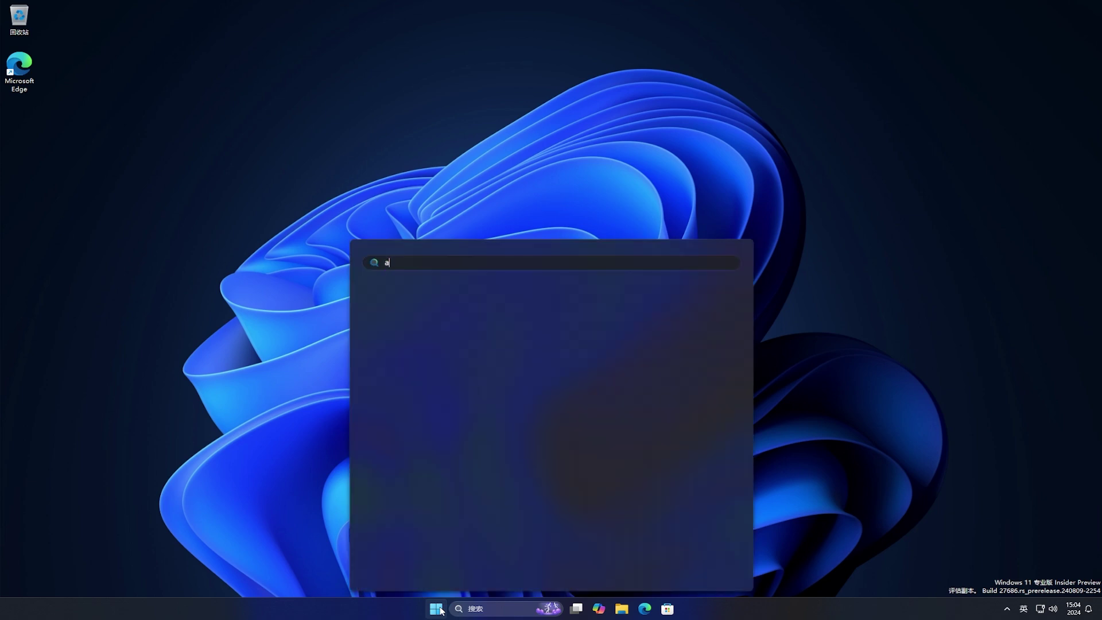
{"action": "type", "text": "ppwiz.cpl"}
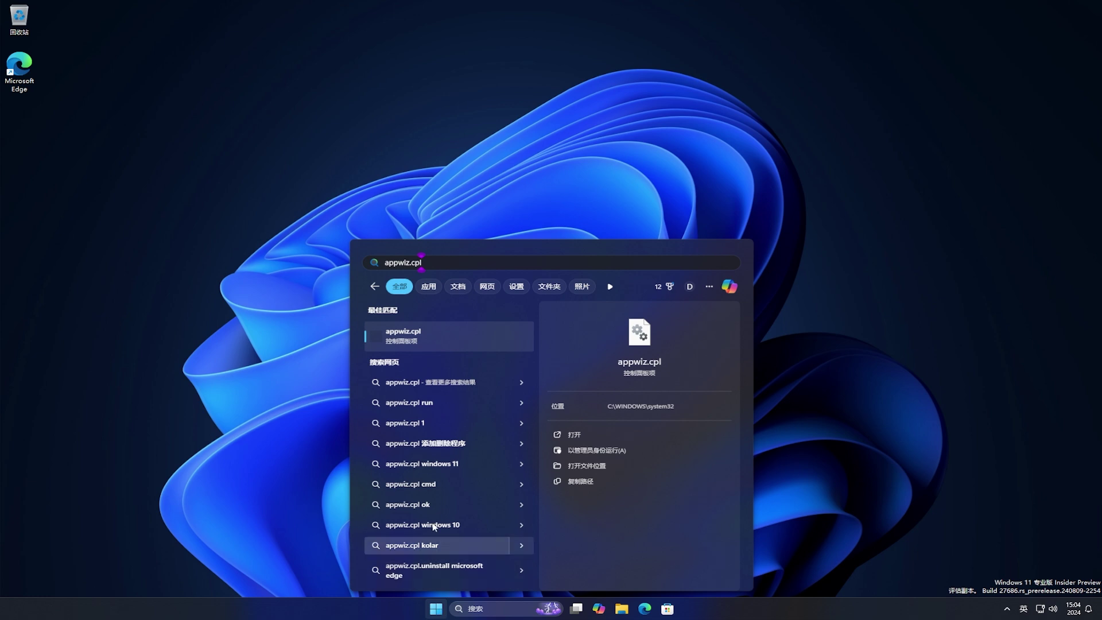
{"action": "left_click", "coordinate": [456, 339]}
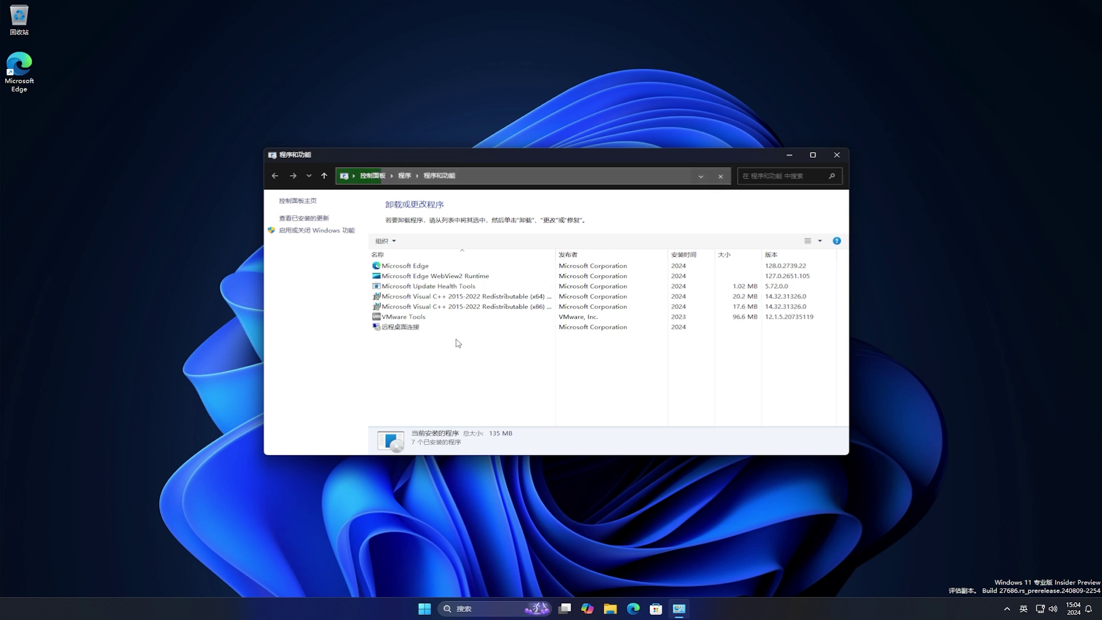
{"action": "left_click", "coordinate": [332, 231]}
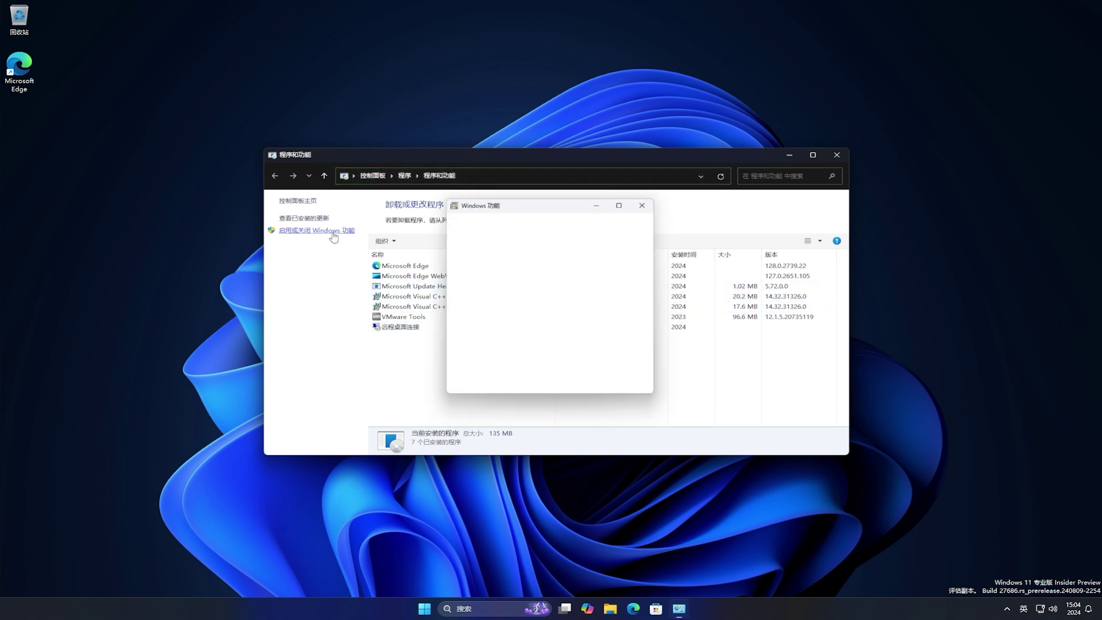
{"action": "left_click", "coordinate": [791, 156]}
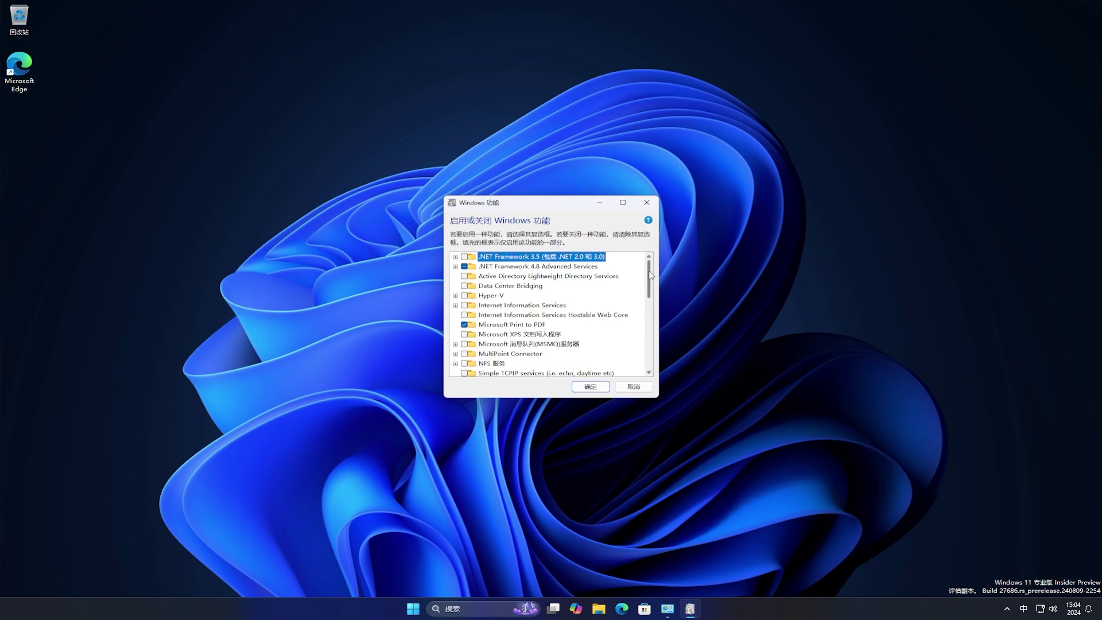
Tick Windows 沙盒 (Sandbox), apply the change, and restart now to finish installing
{"action": "left_click_drag", "start_coordinate": [651, 275], "coordinate": [650, 328]}
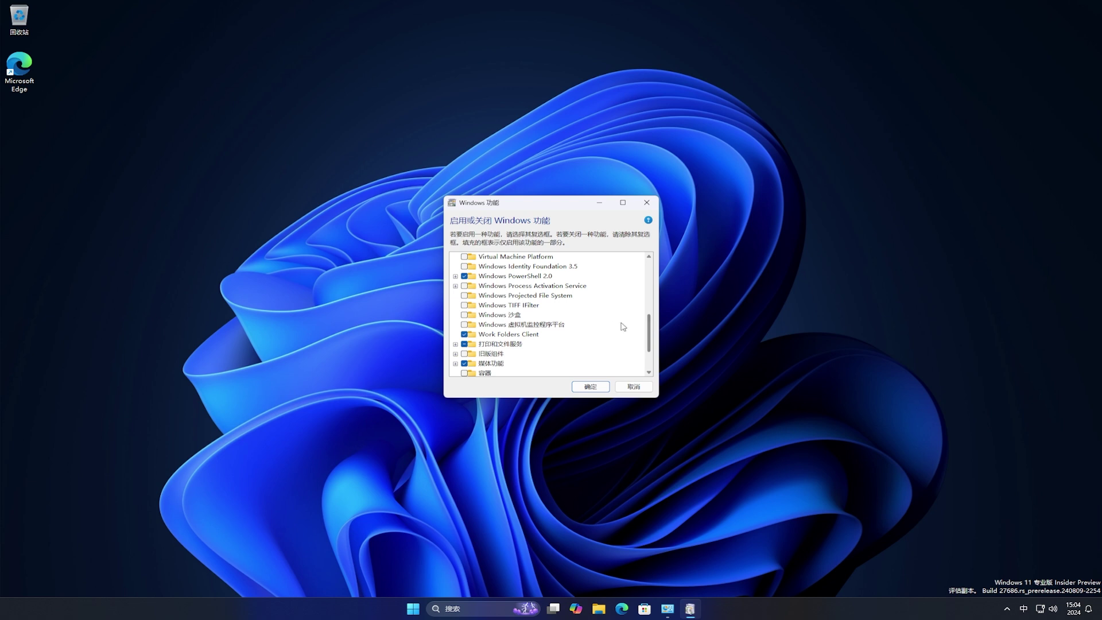
{"action": "left_click", "coordinate": [514, 316]}
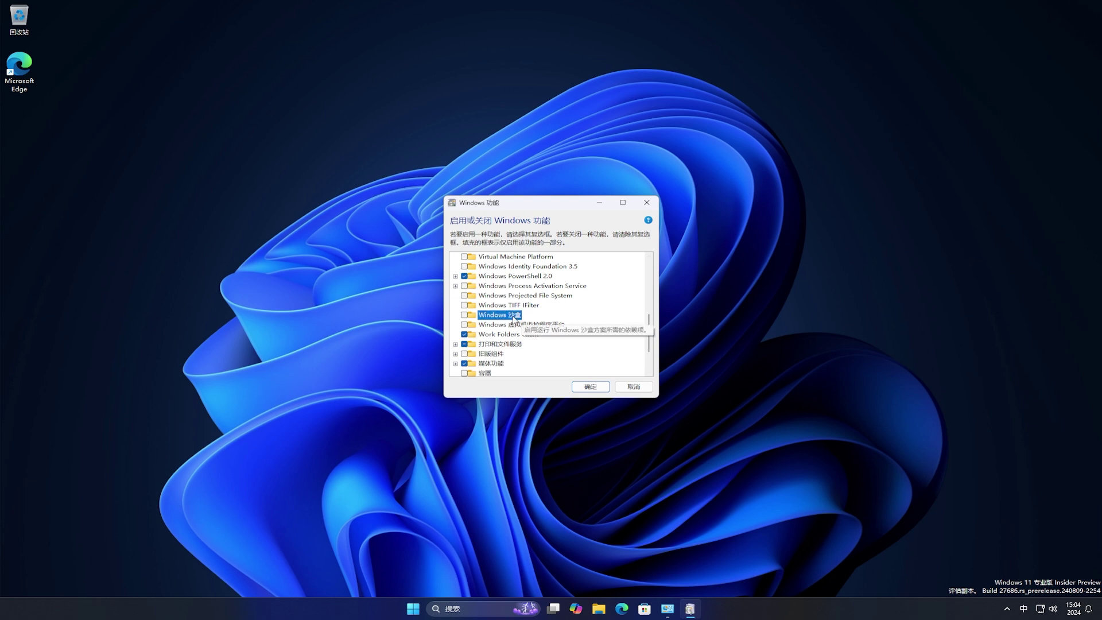
{"action": "left_click", "coordinate": [464, 316]}
{"action": "left_click", "coordinate": [591, 388]}
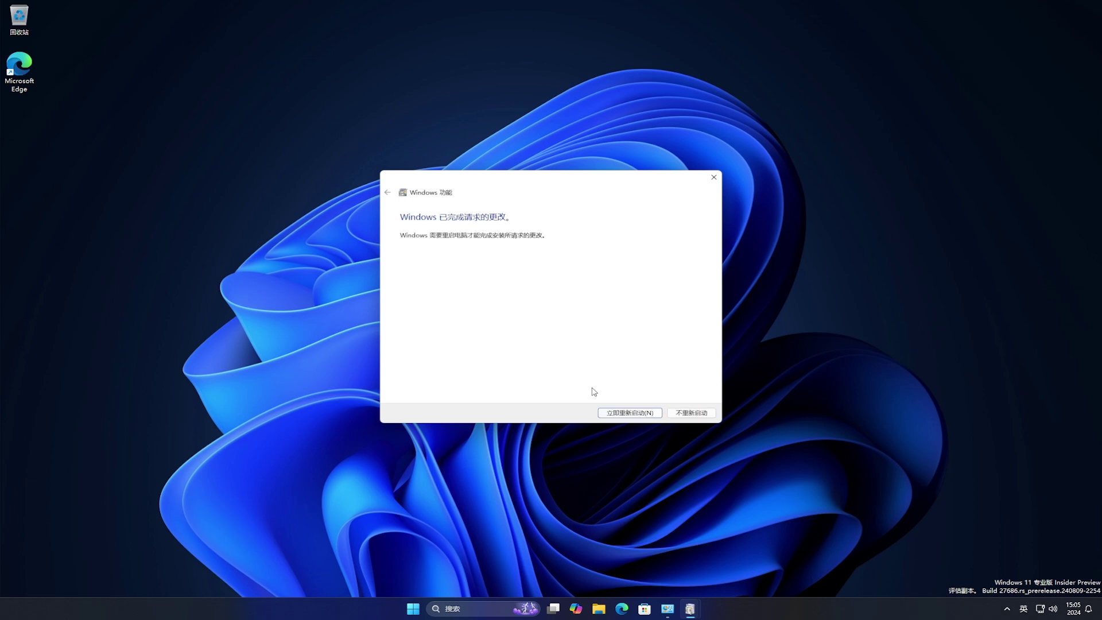
{"action": "left_click", "coordinate": [635, 410]}
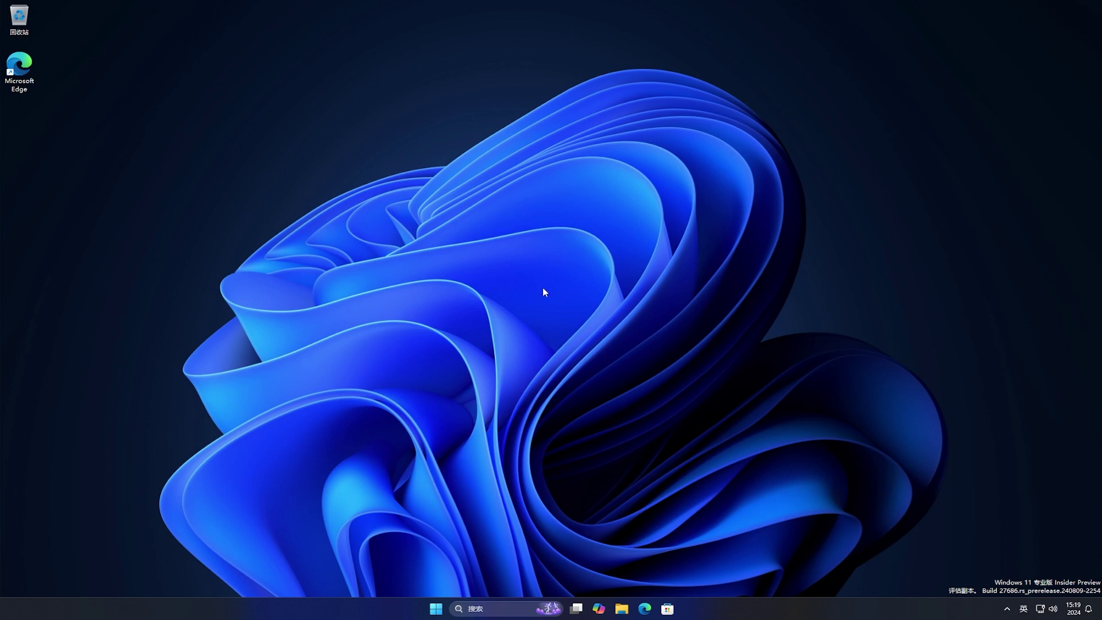
Launch Windows Sandbox by searching 'sand' and show its title-bar '...' options
{"action": "left_click", "coordinate": [436, 608]}
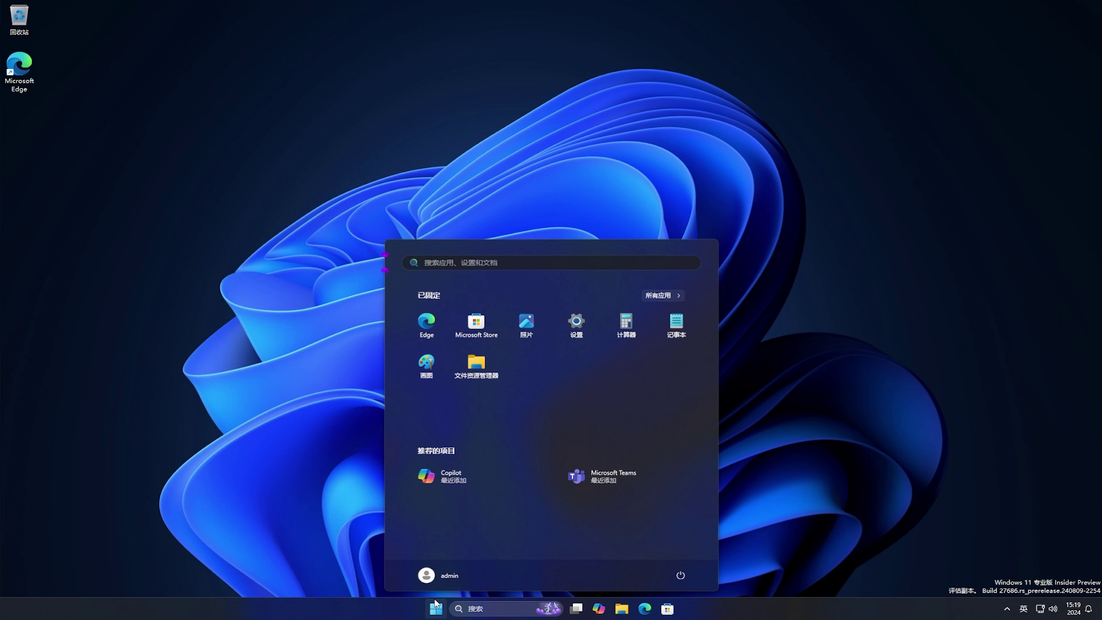
{"action": "type", "text": "sand"}
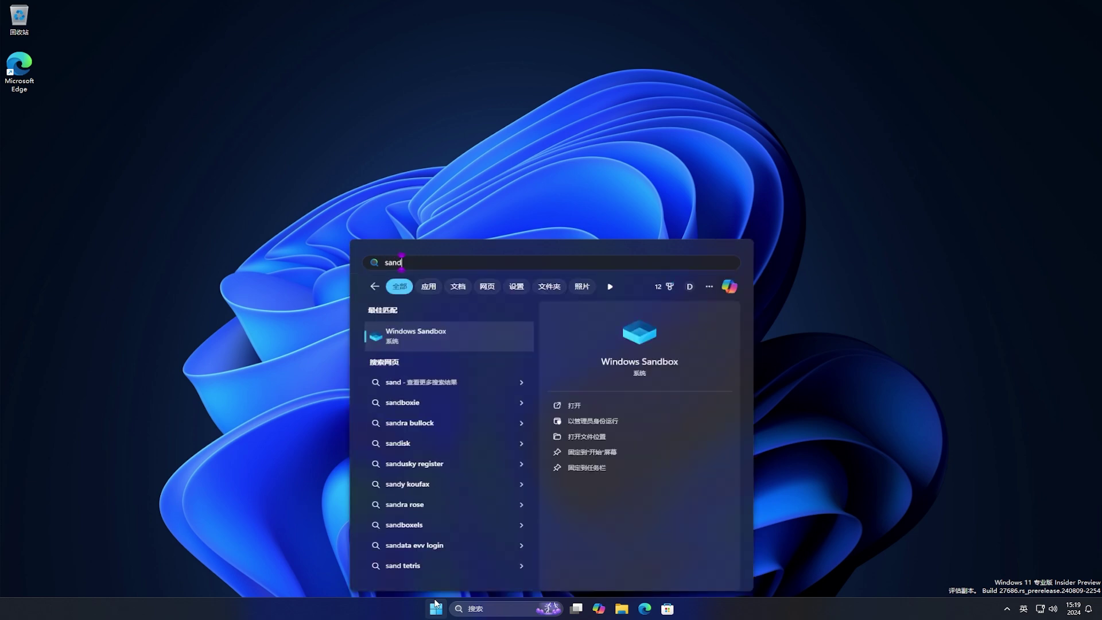
{"action": "left_click", "coordinate": [469, 339]}
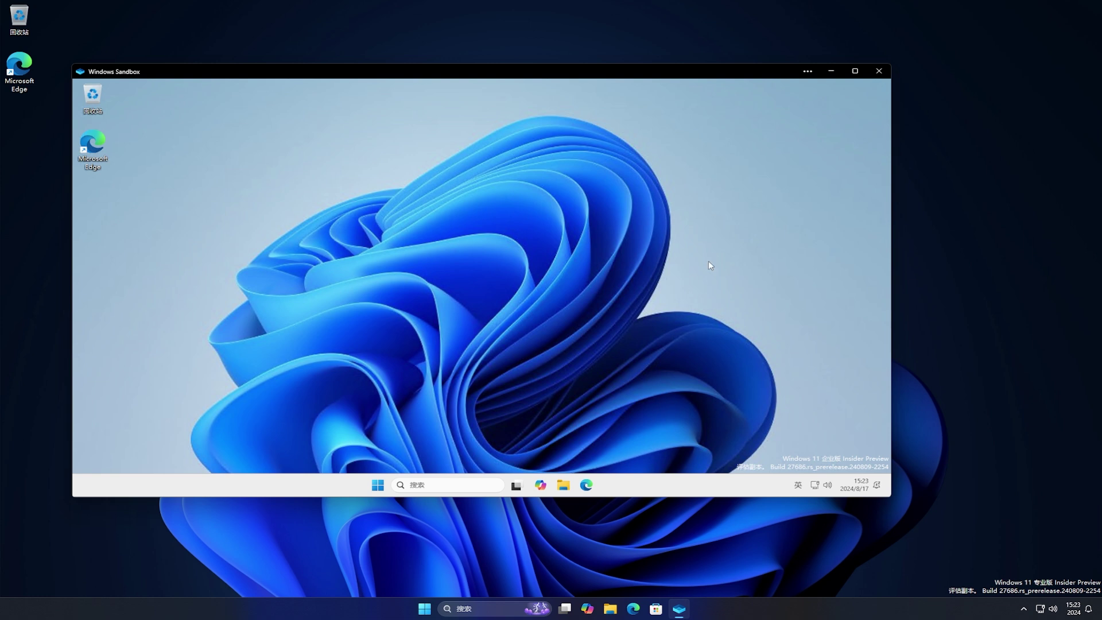
{"action": "left_click", "coordinate": [807, 72]}
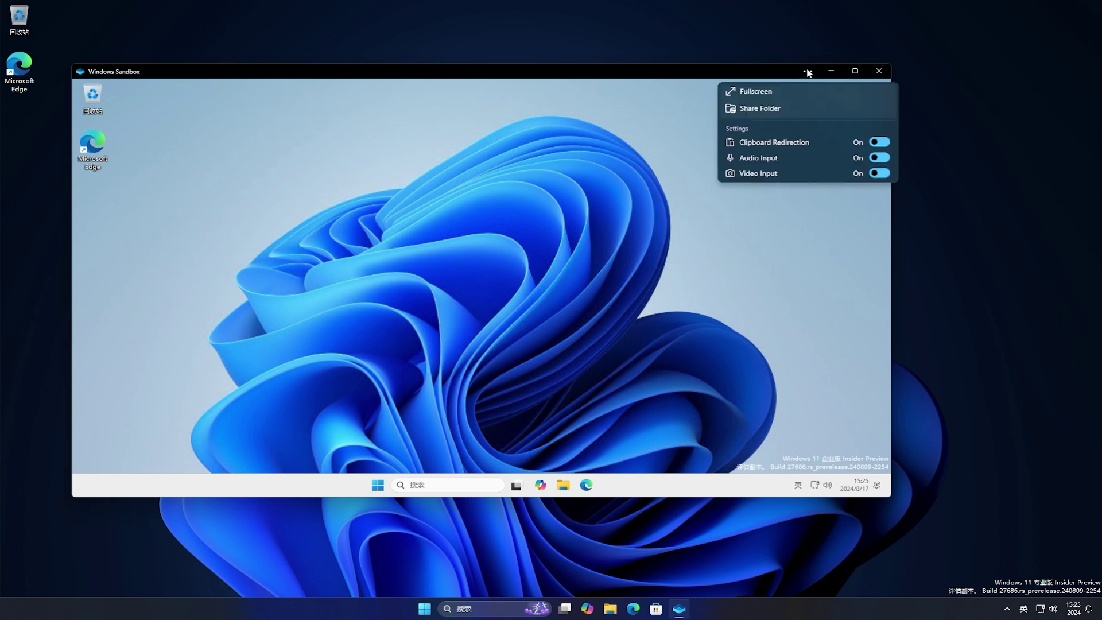